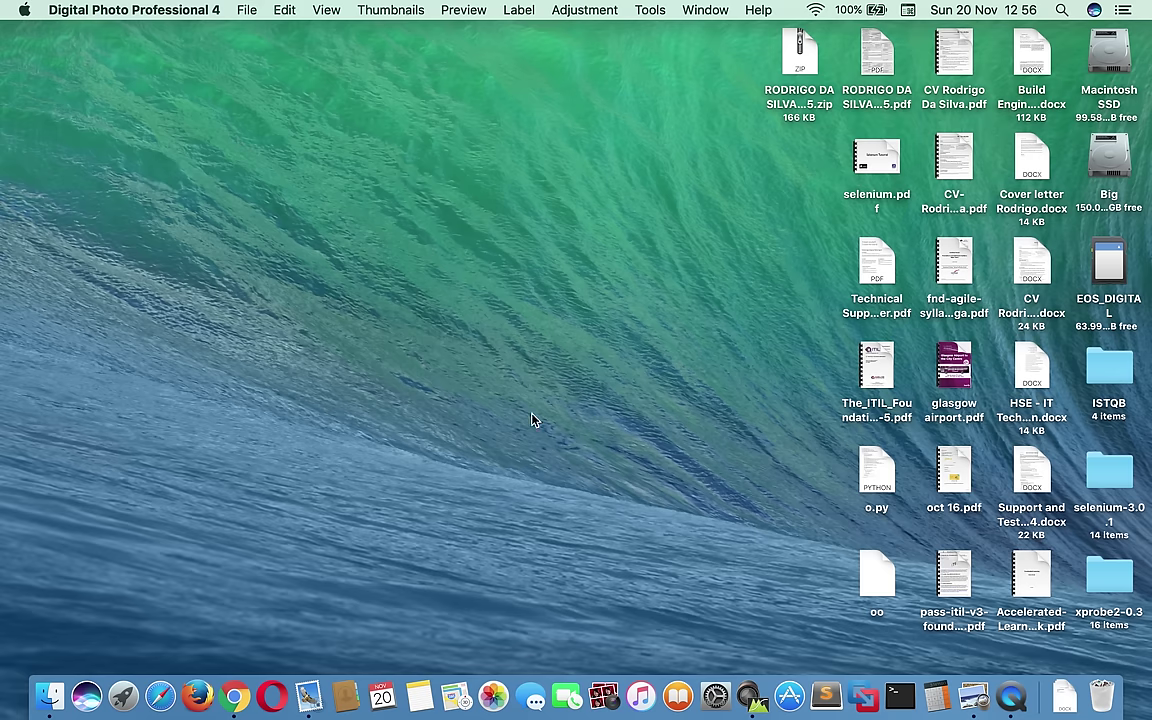
# Switch to Chrome and open the EOS Cameras product group on Canon's support page.
pyautogui.click(236, 680)
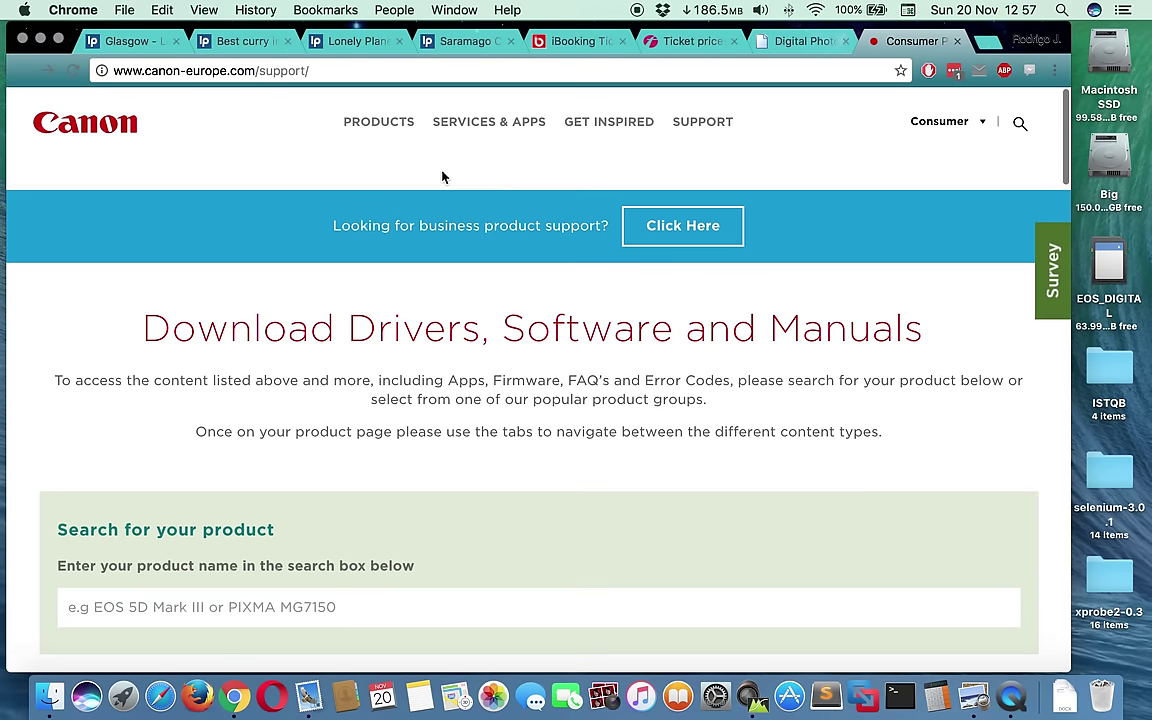
pyautogui.scroll(-2, 443, 176)
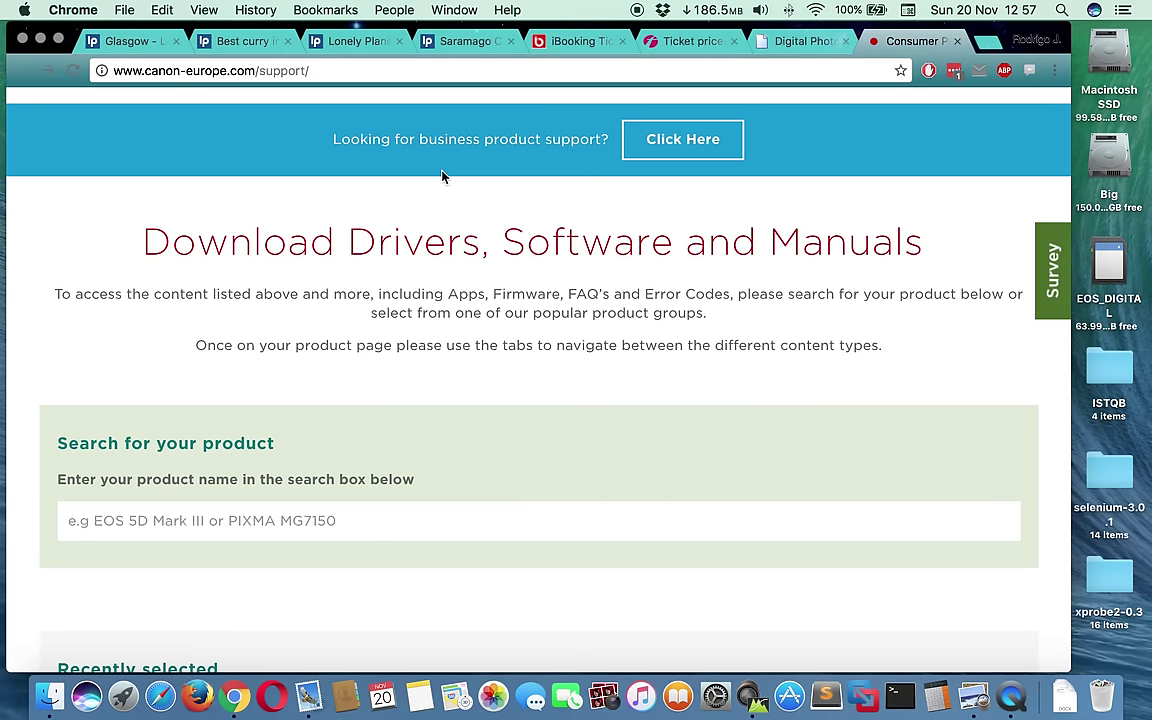
pyautogui.scroll(1, 460, 229)
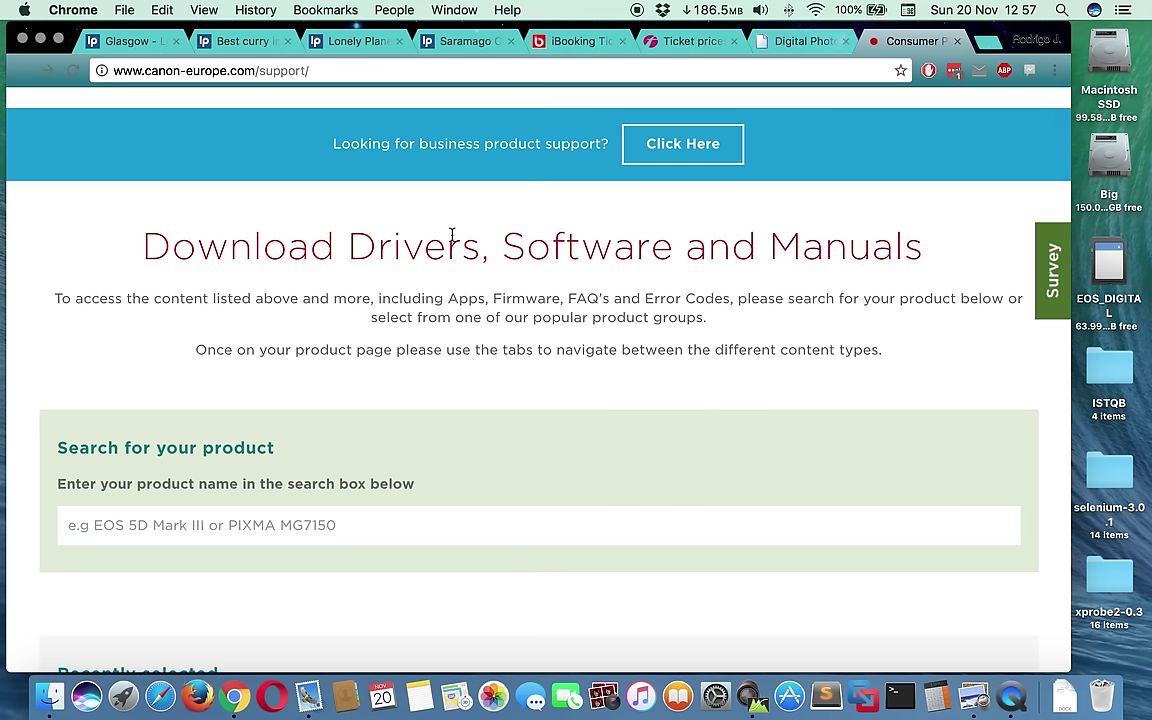
pyautogui.moveTo(475, 248); pyautogui.dragTo(163, 246)
pyautogui.scroll(-10, 162, 247)
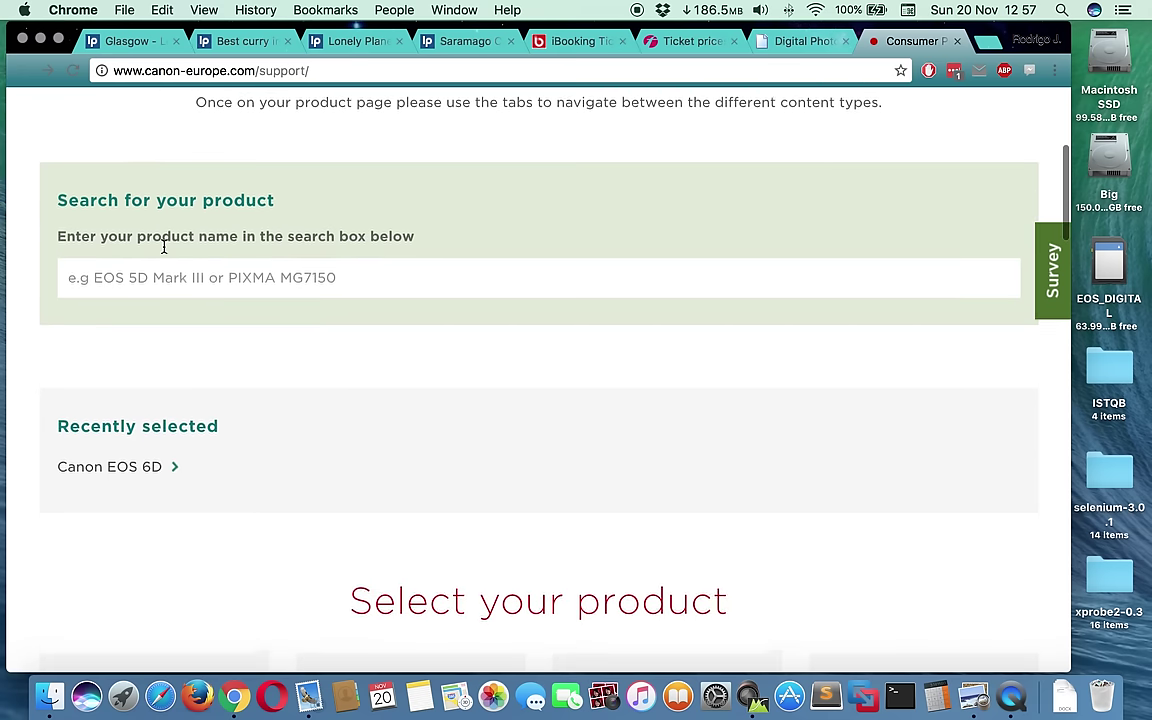
pyautogui.scroll(-3, 148, 251)
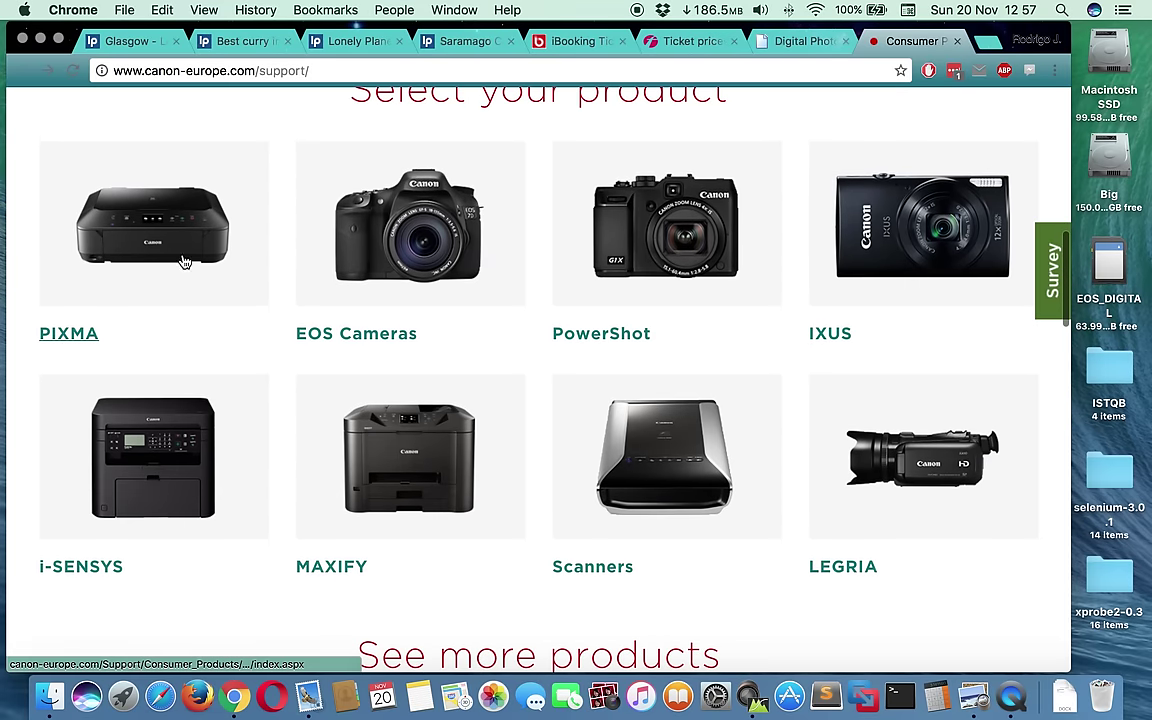
pyautogui.click(381, 248)
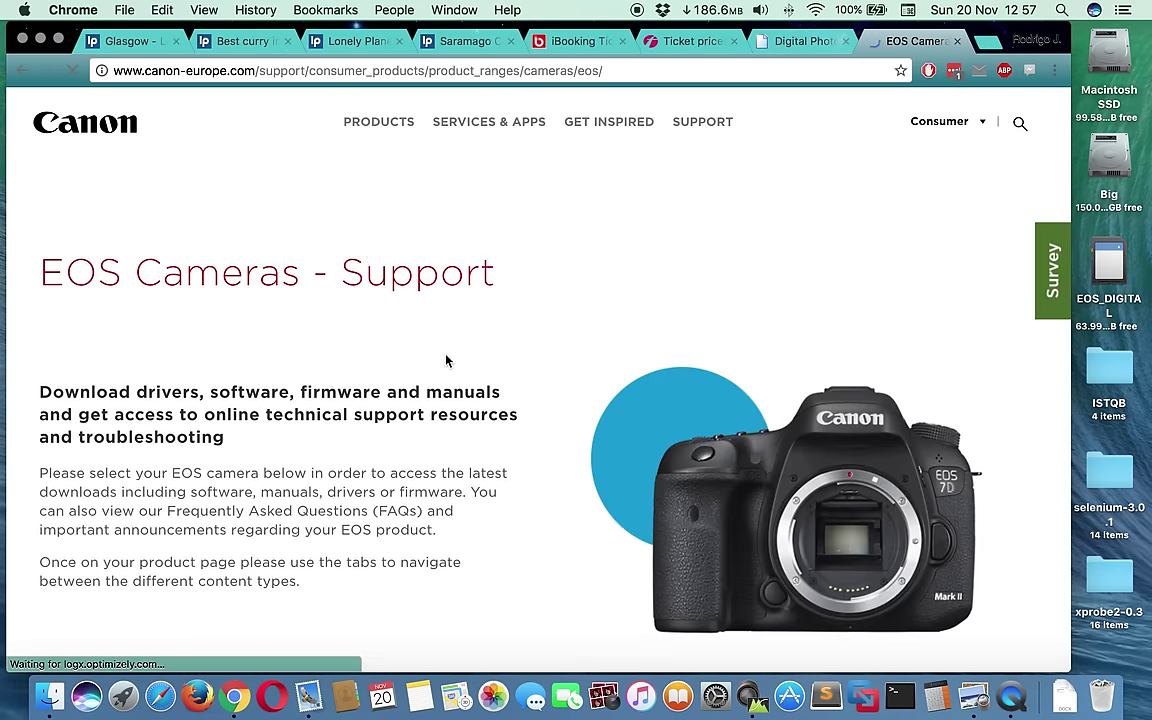
# Open the EOS 6D support page from the list of EOS camera models.
pyautogui.scroll(-8, 447, 360)
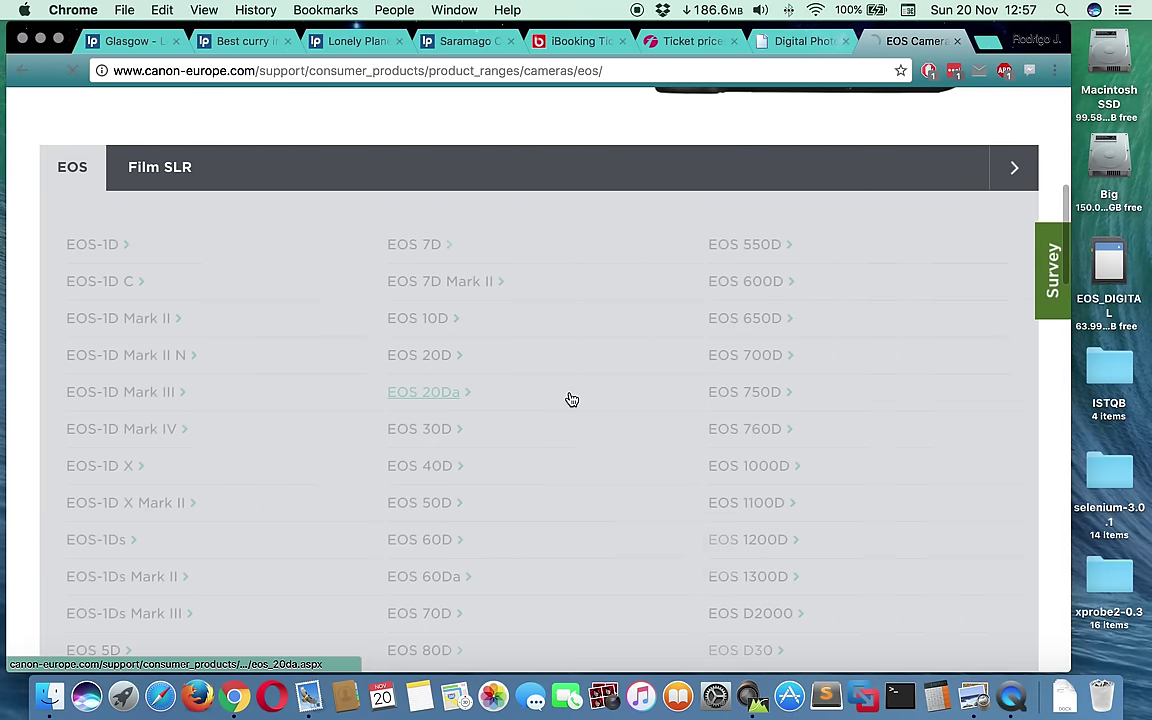
pyautogui.click(571, 399)
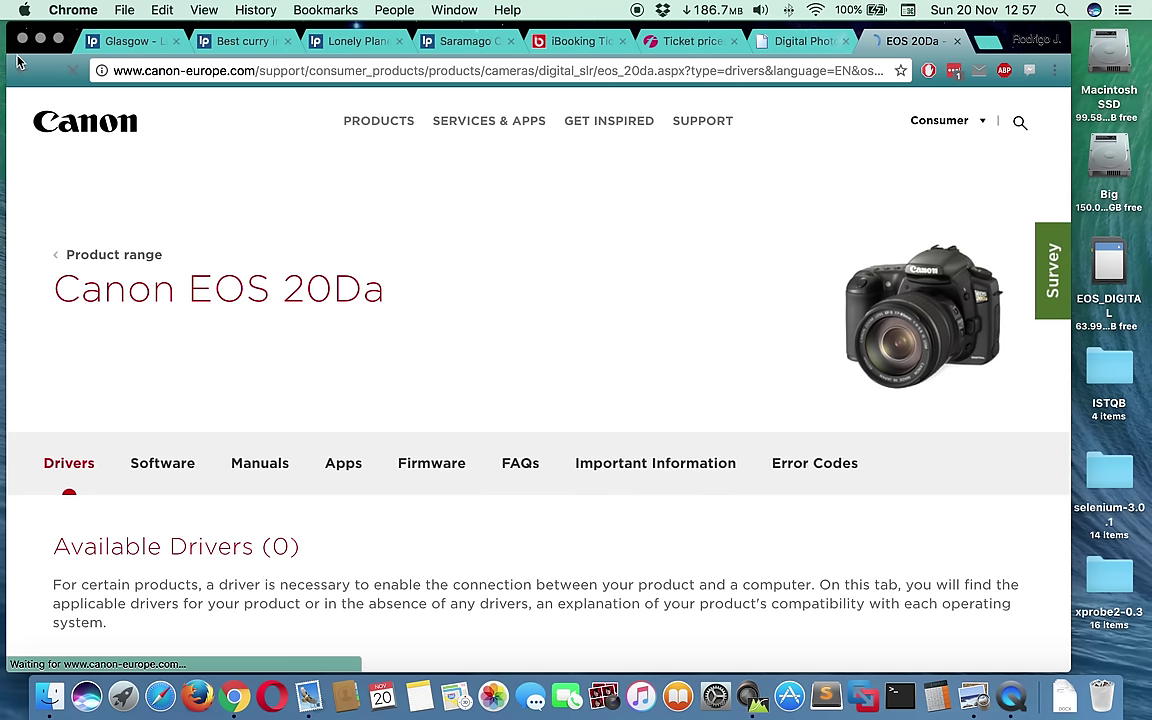
pyautogui.press('super+bracketleft')
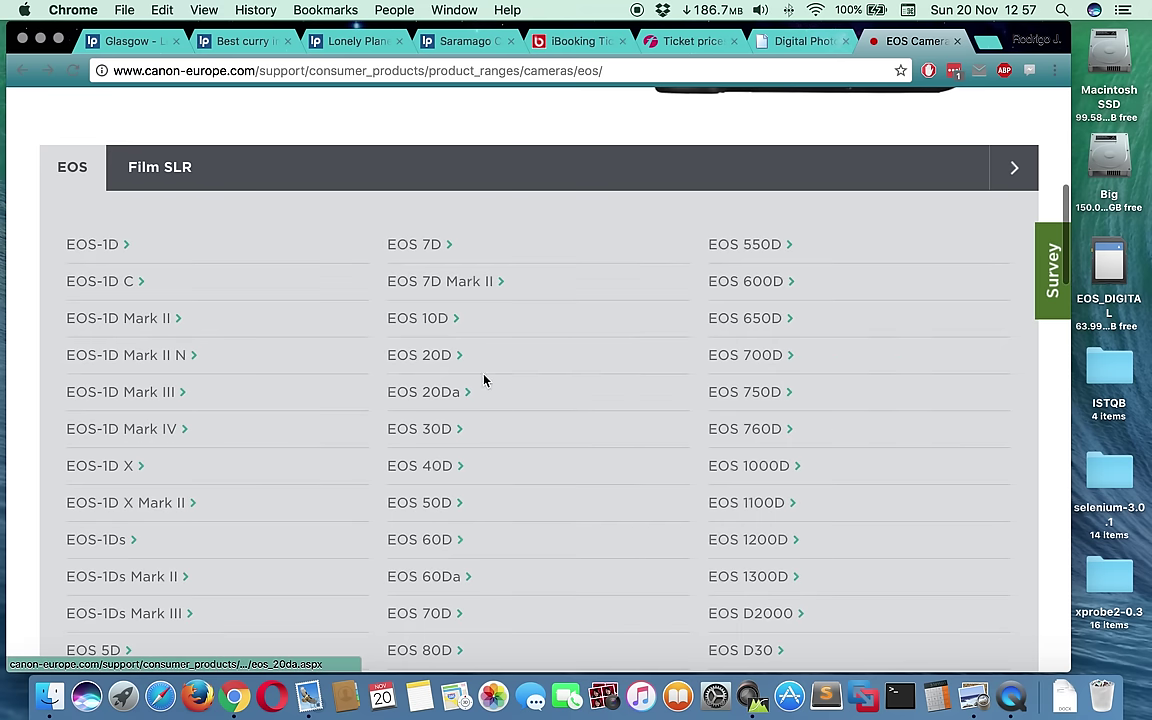
pyautogui.scroll(-5, 297, 406)
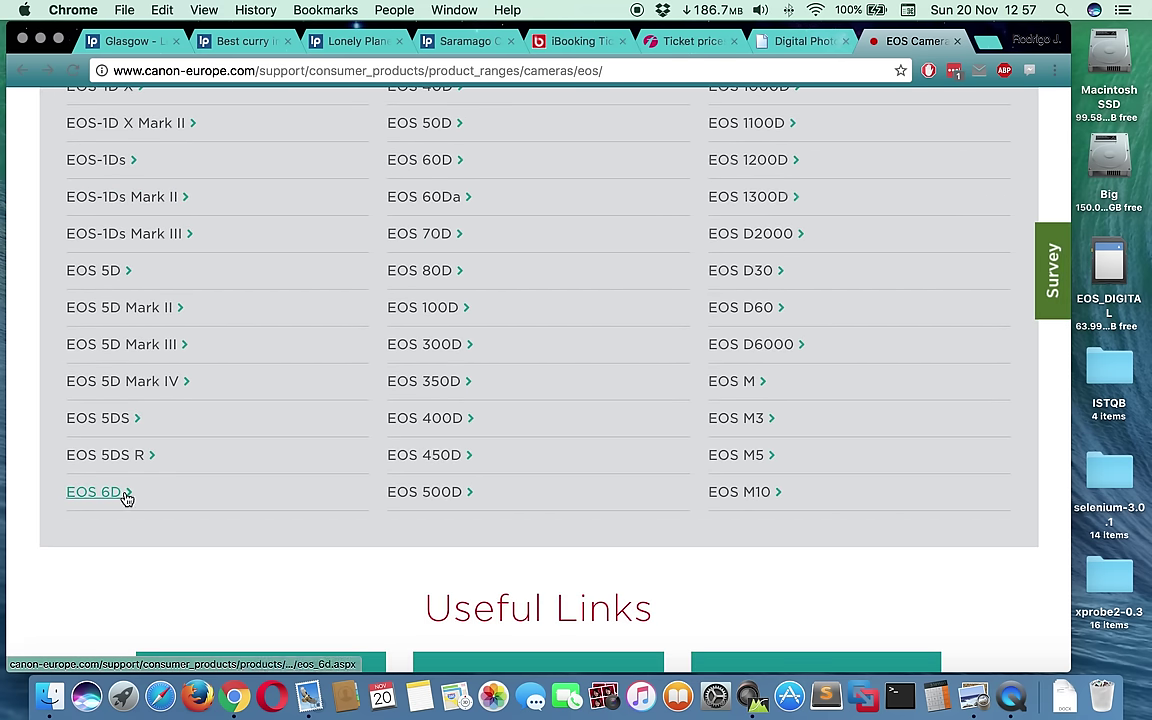
pyautogui.click(95, 492)
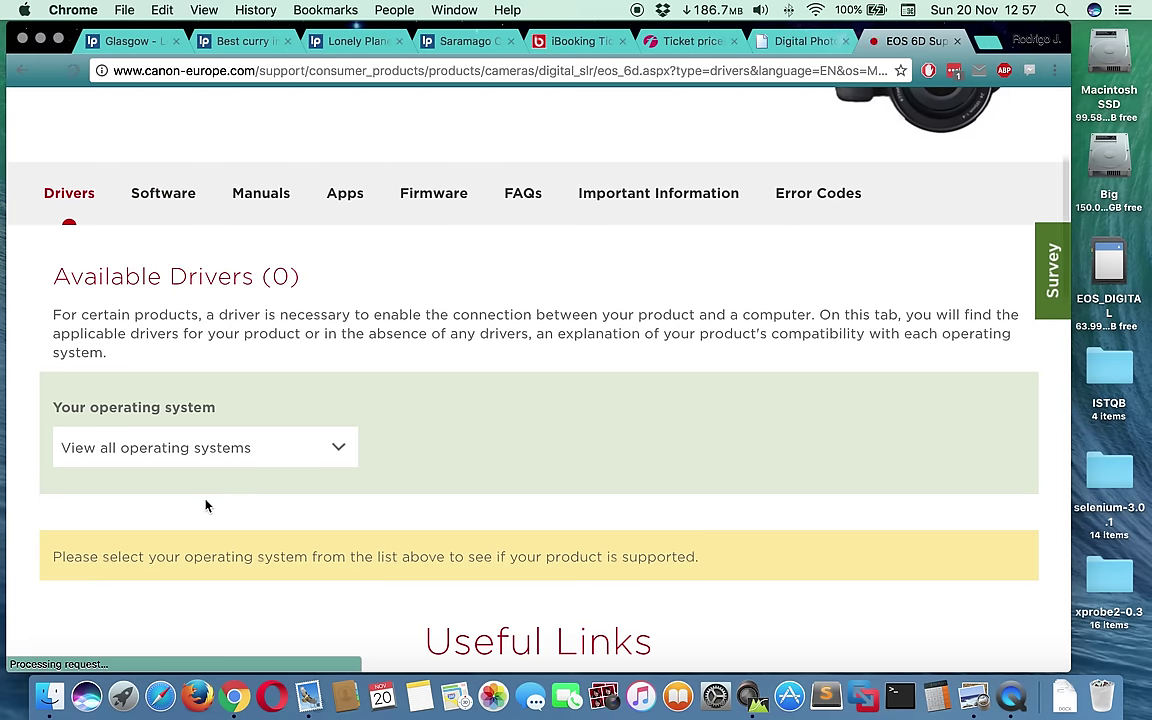
# Check the EOS 6D drivers for macOS 10.12 (Sierra) and for OS X 10.11 (El Capitan).
pyautogui.click(197, 440)
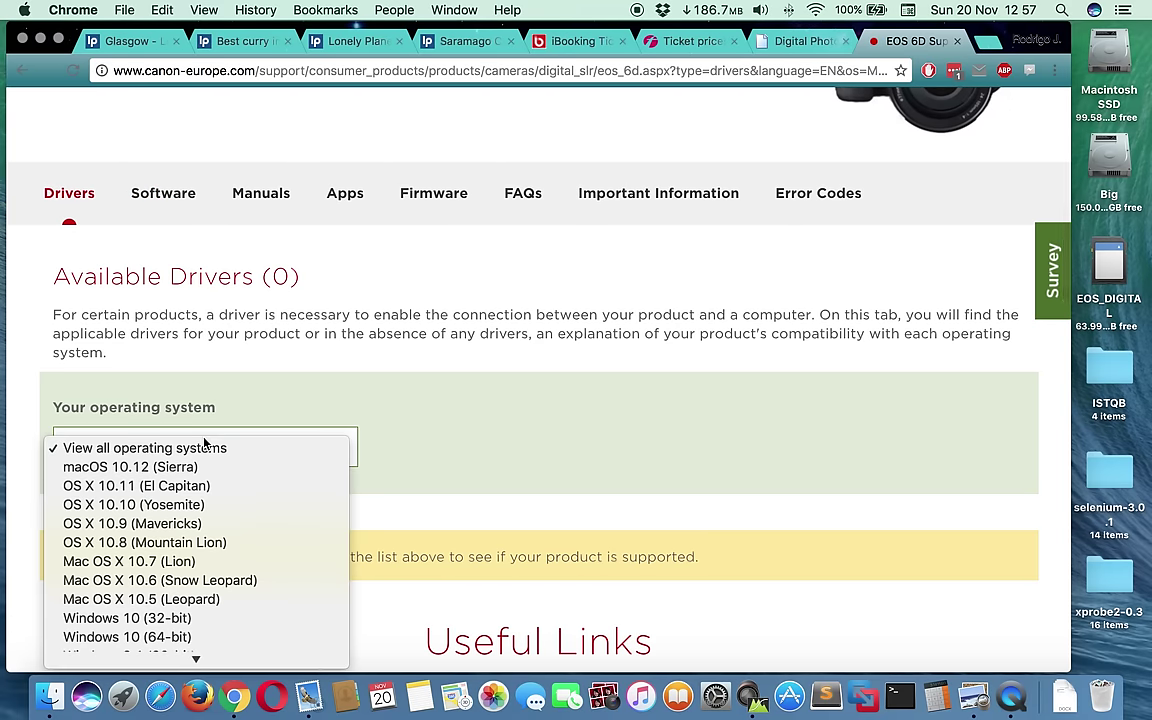
pyautogui.click(155, 468)
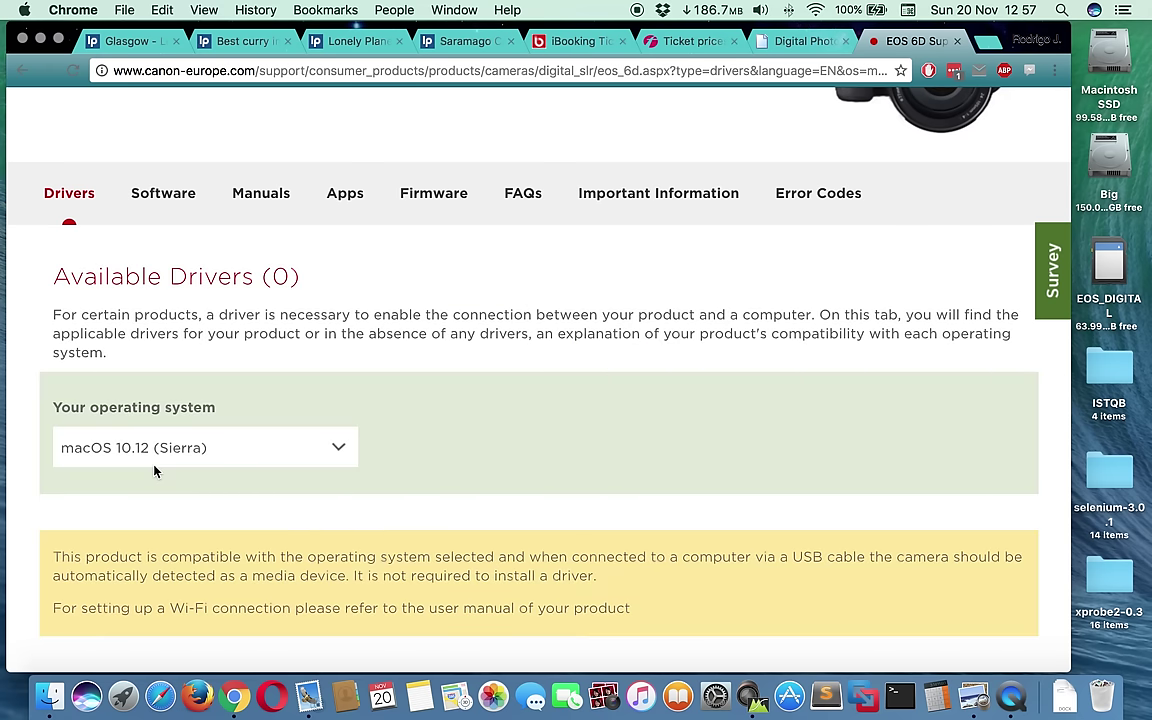
pyautogui.scroll(-5, 387, 468)
pyautogui.scroll(2, 387, 463)
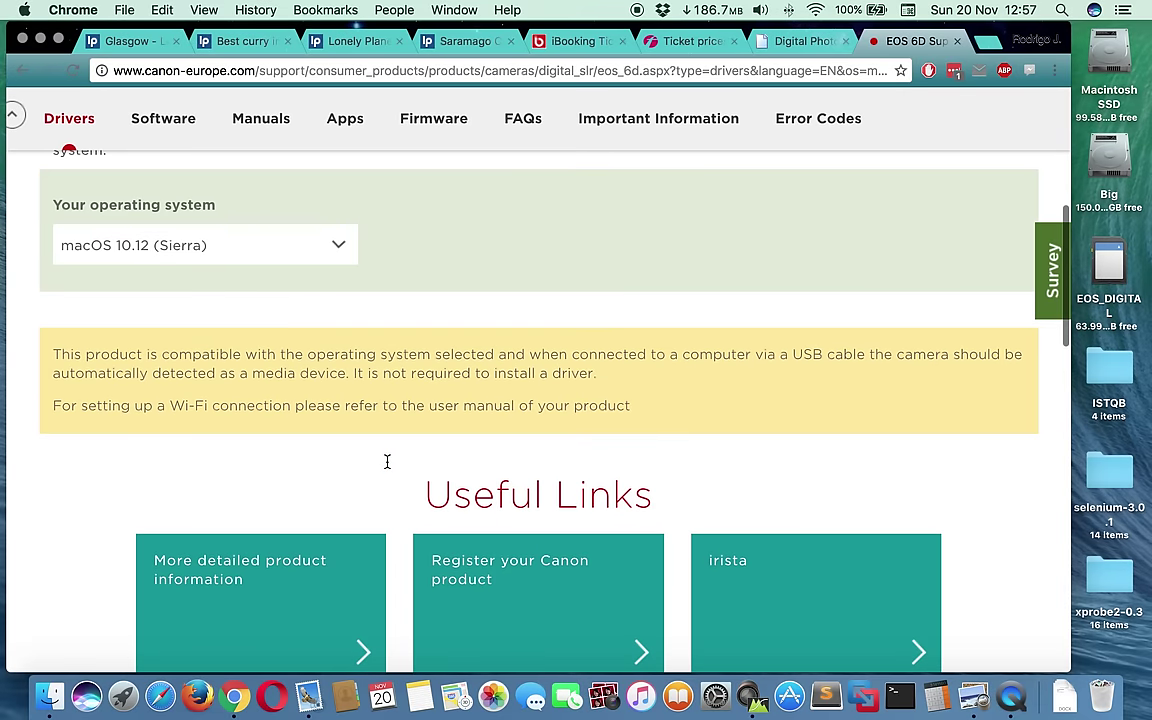
pyautogui.click(257, 250)
pyautogui.scroll(-1, 205, 258)
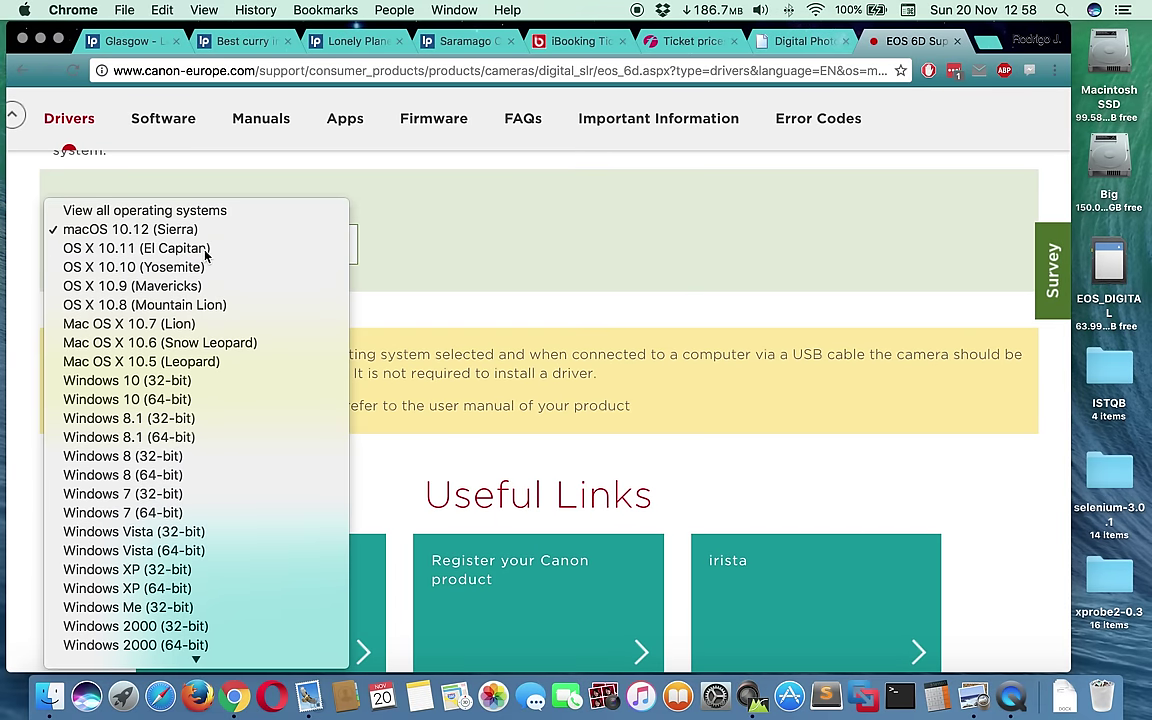
pyautogui.click(205, 248)
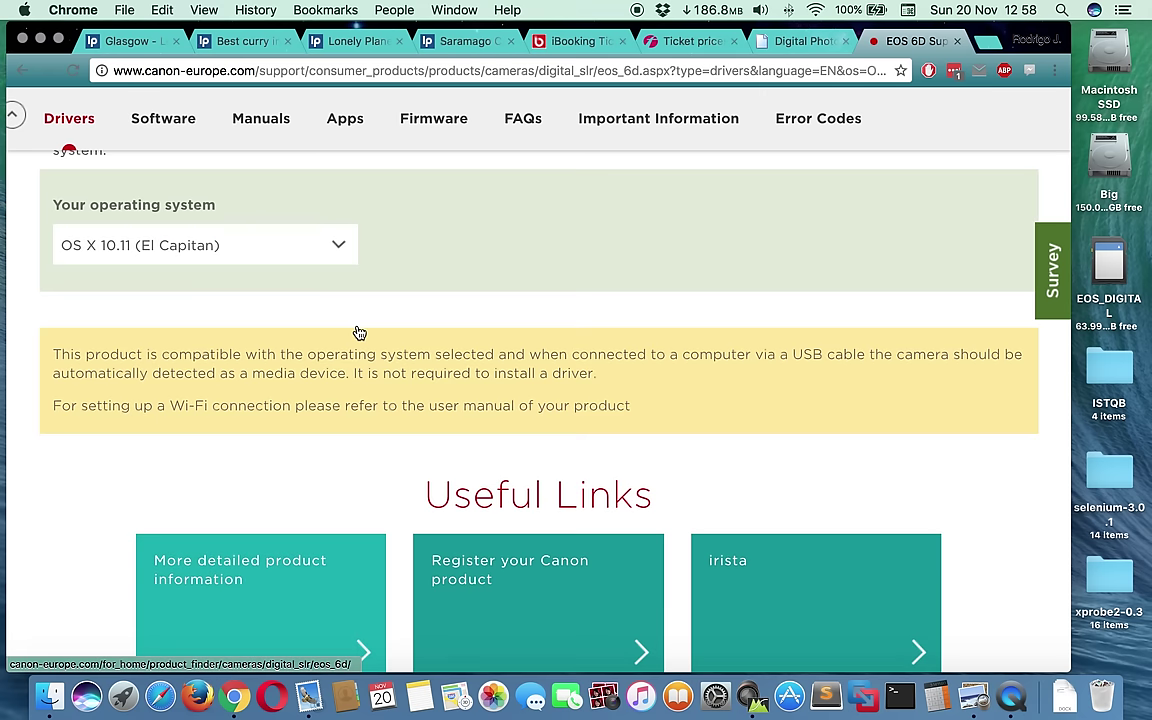
# Open the EOS Software and Apps Descriptions page and look up Digital Photo Professional under Current Software.
pyautogui.scroll(-6, 386, 349)
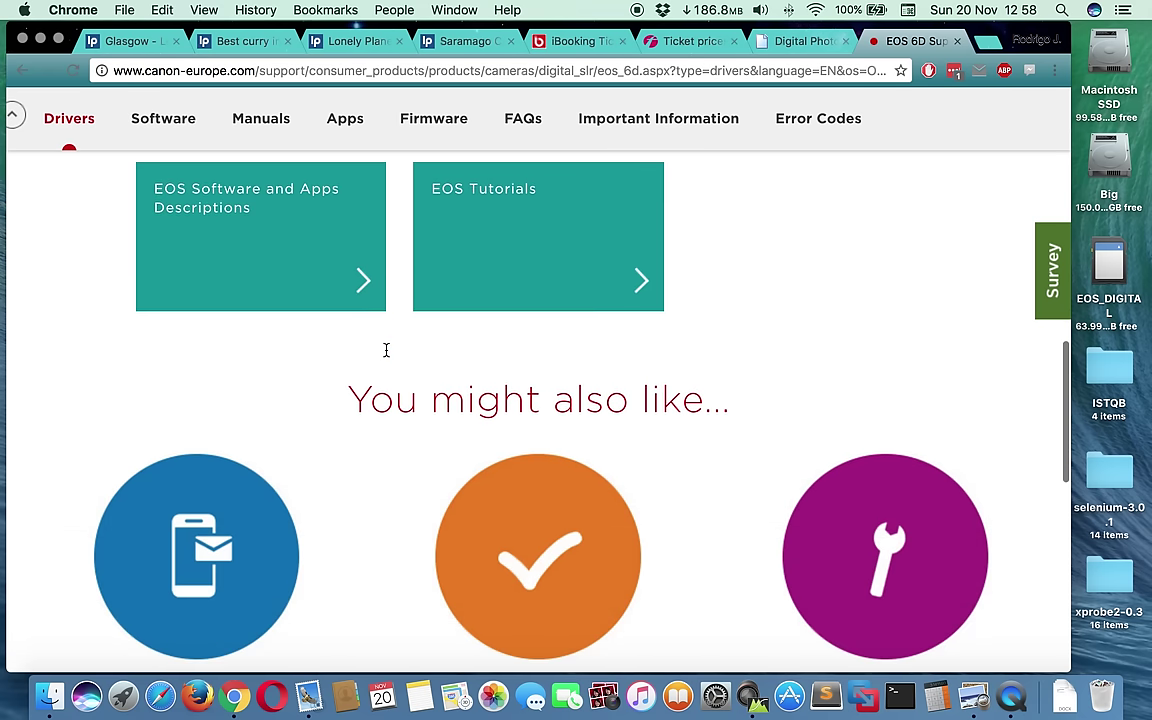
pyautogui.scroll(2, 386, 349)
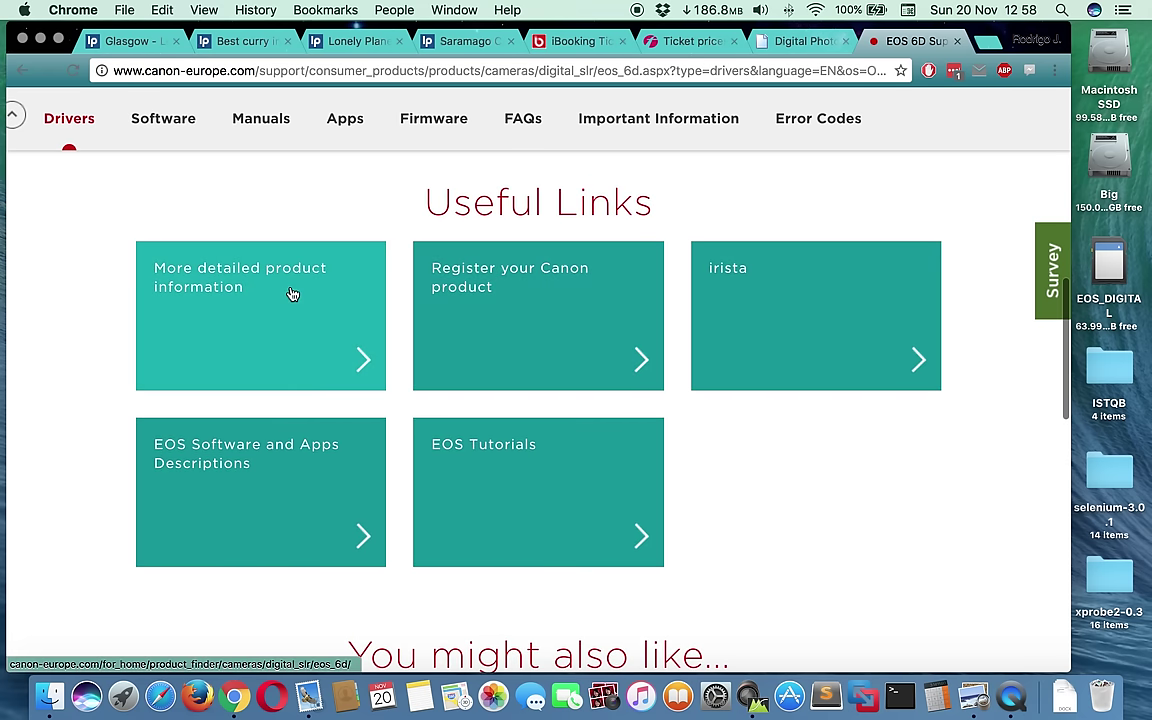
pyautogui.click(200, 471)
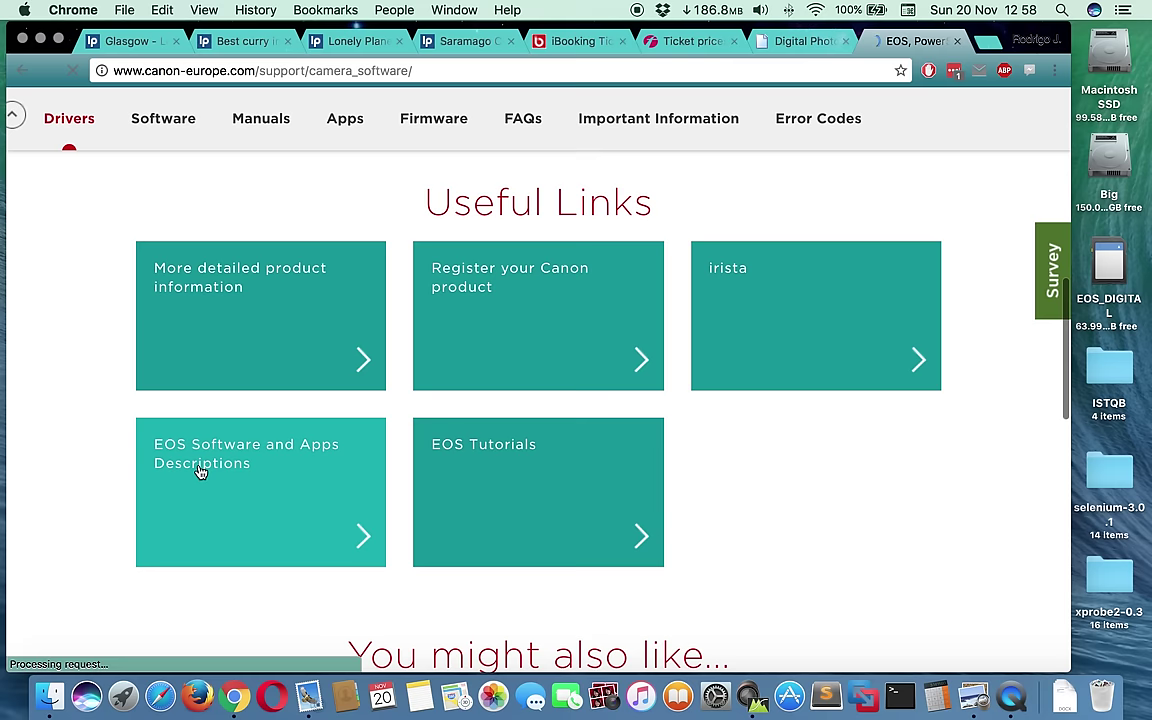
pyautogui.scroll(-2, 476, 470)
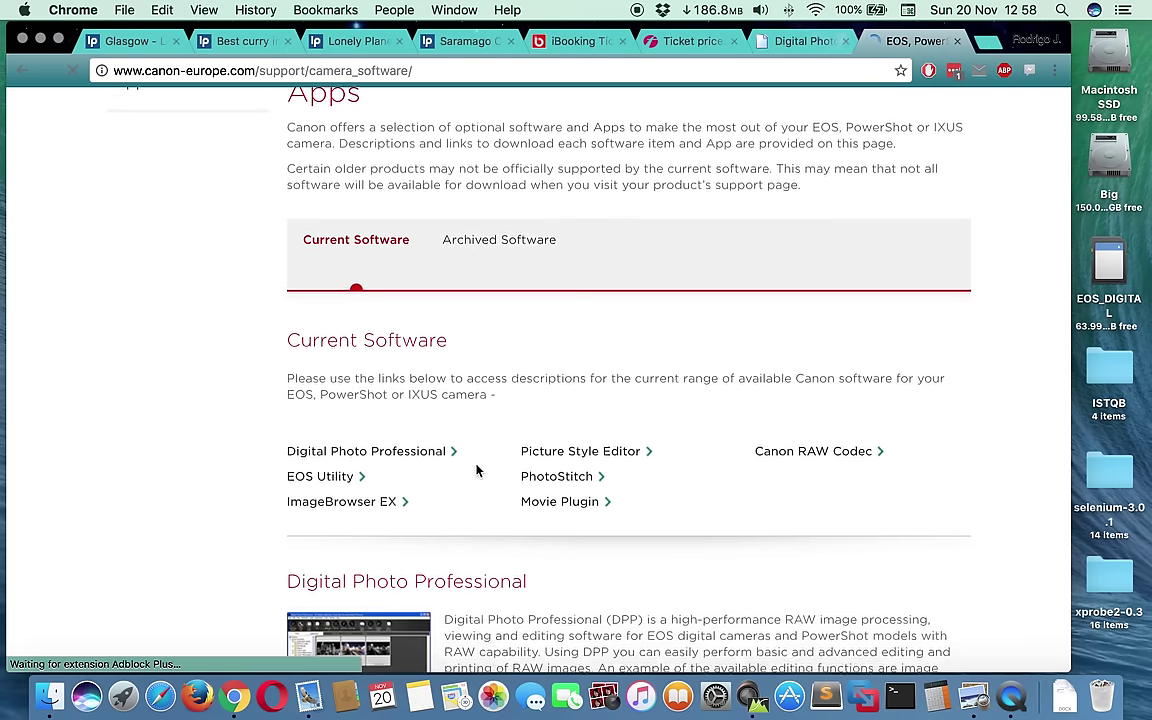
pyautogui.scroll(2, 476, 470)
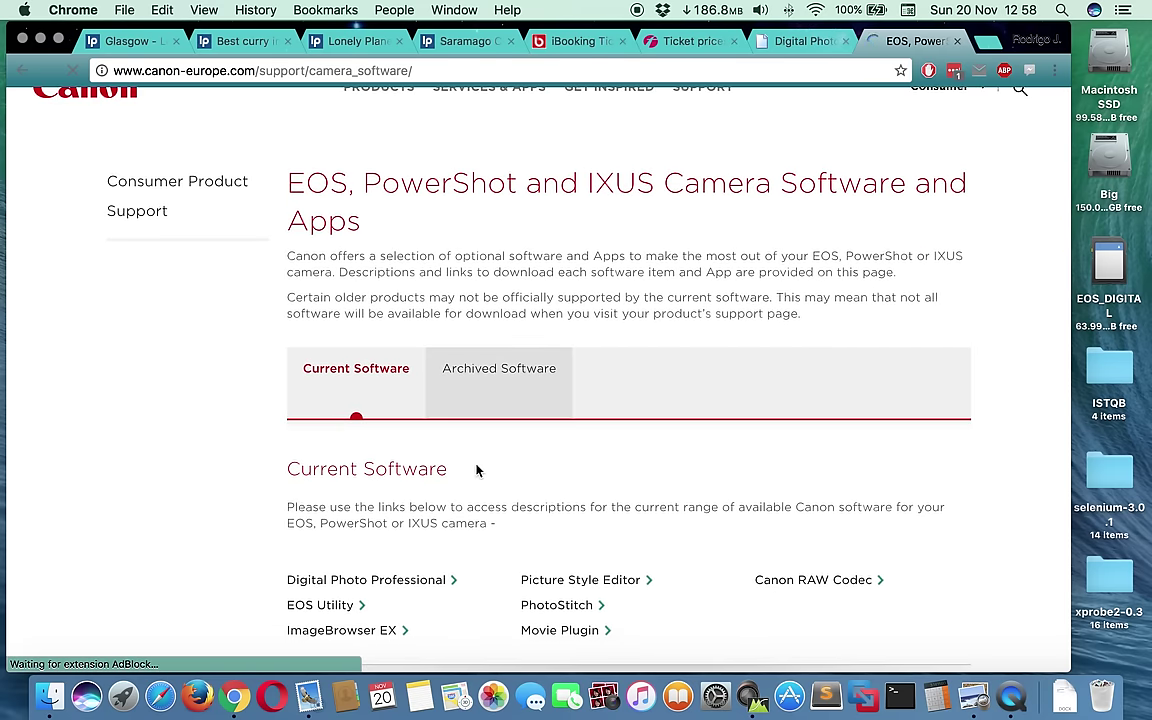
pyautogui.scroll(-3, 476, 470)
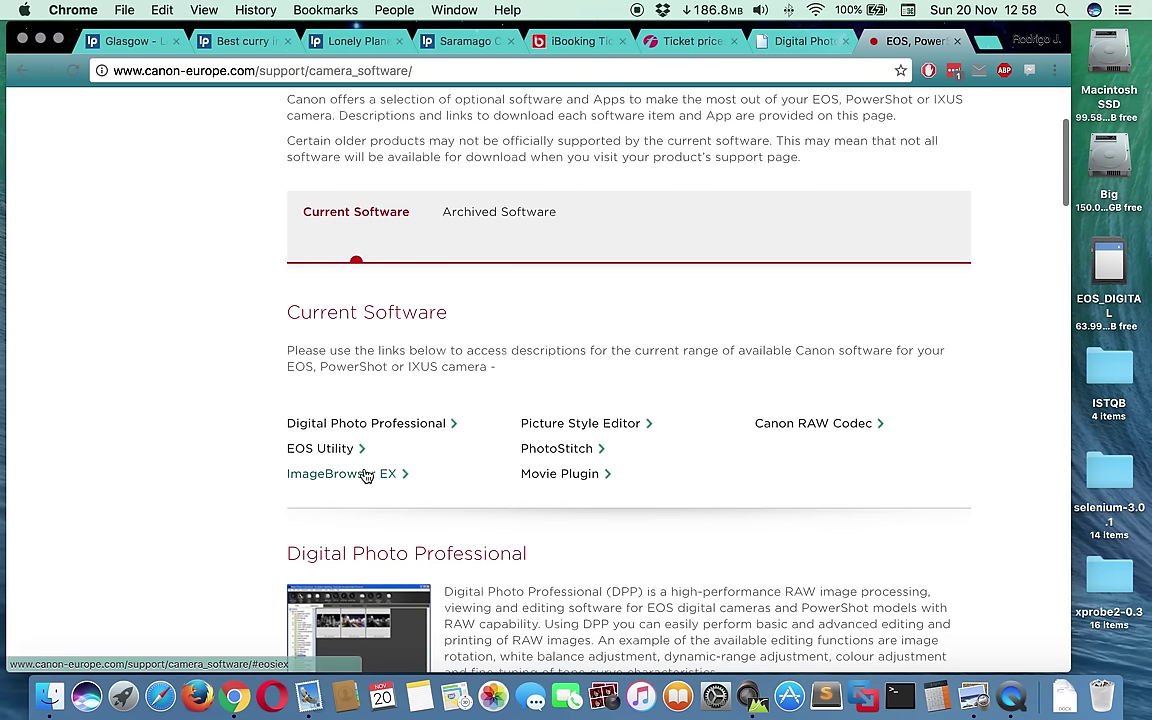
pyautogui.click(362, 425)
pyautogui.click(923, 421)
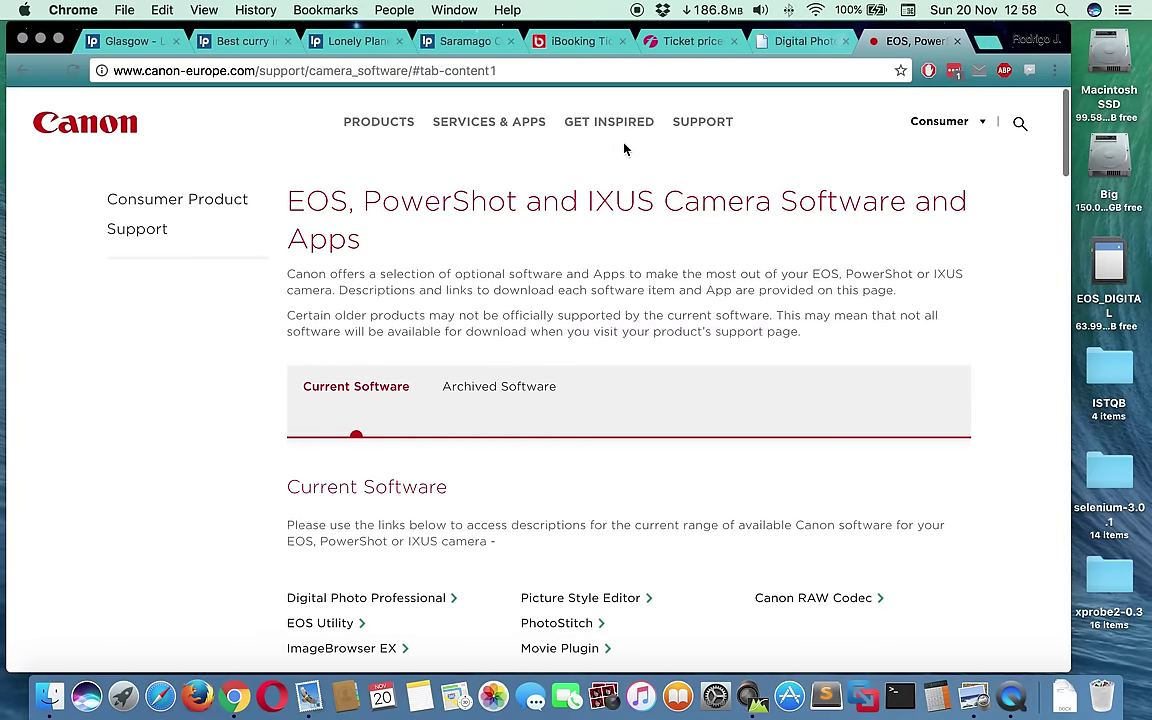
# Return to Canon's software download page through Support and open the EOS Cameras product group.
pyautogui.moveTo(704, 129)
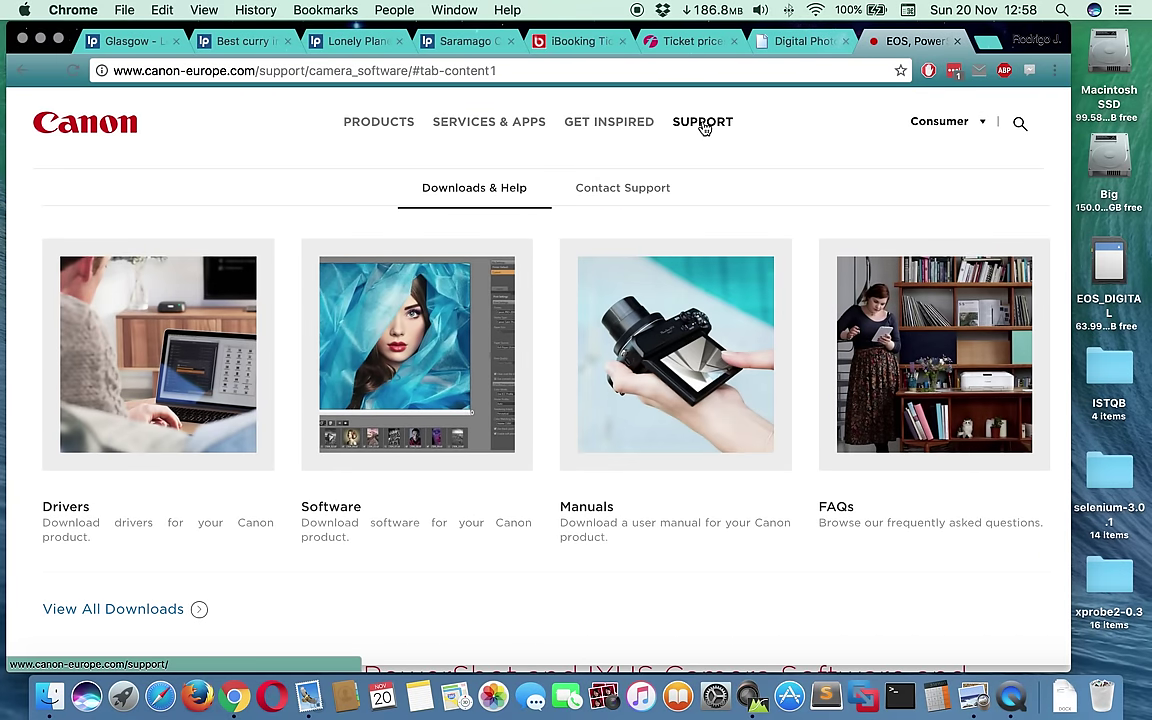
pyautogui.click(320, 512)
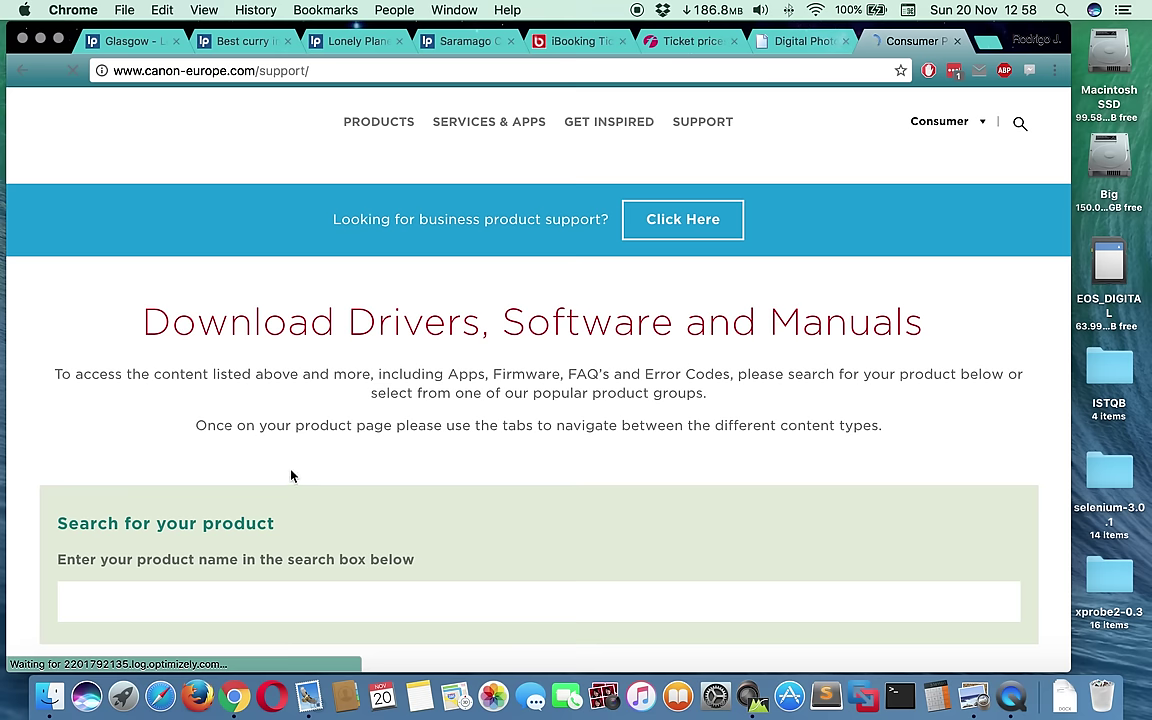
pyautogui.scroll(-3, 380, 430)
pyautogui.scroll(-1, 430, 399)
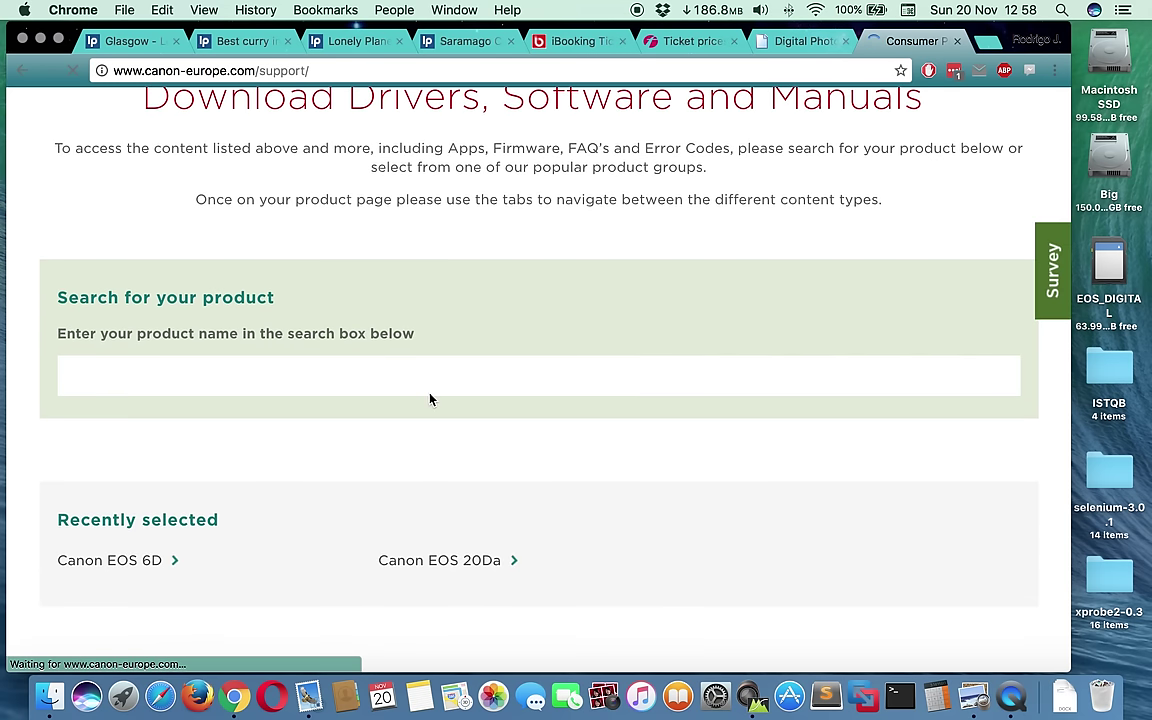
pyautogui.scroll(-10, 430, 399)
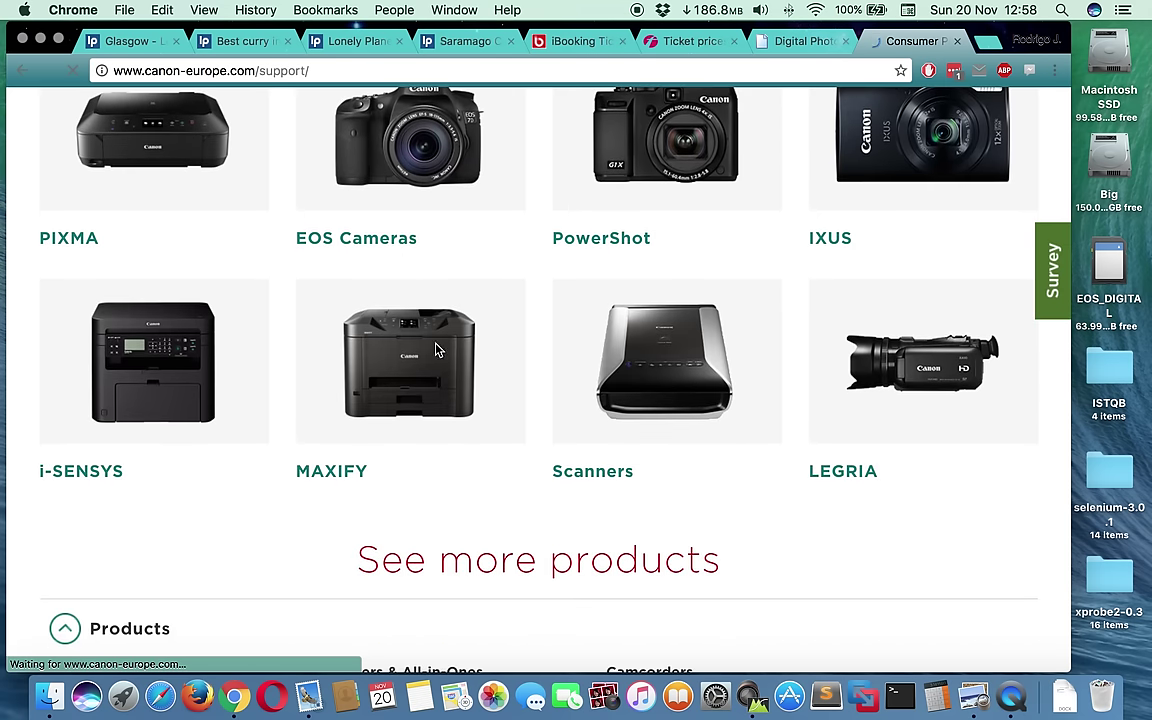
pyautogui.click(357, 240)
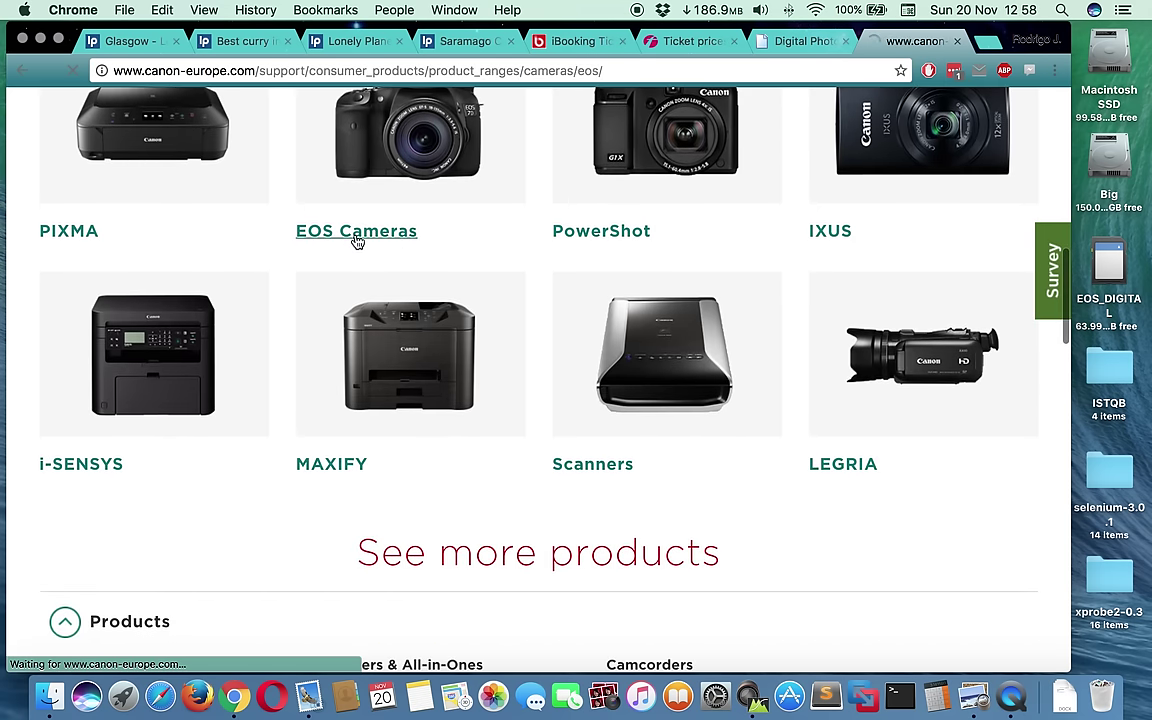
# Find the EOS 6D in the EOS camera list and open its support page.
pyautogui.scroll(-10, 382, 310)
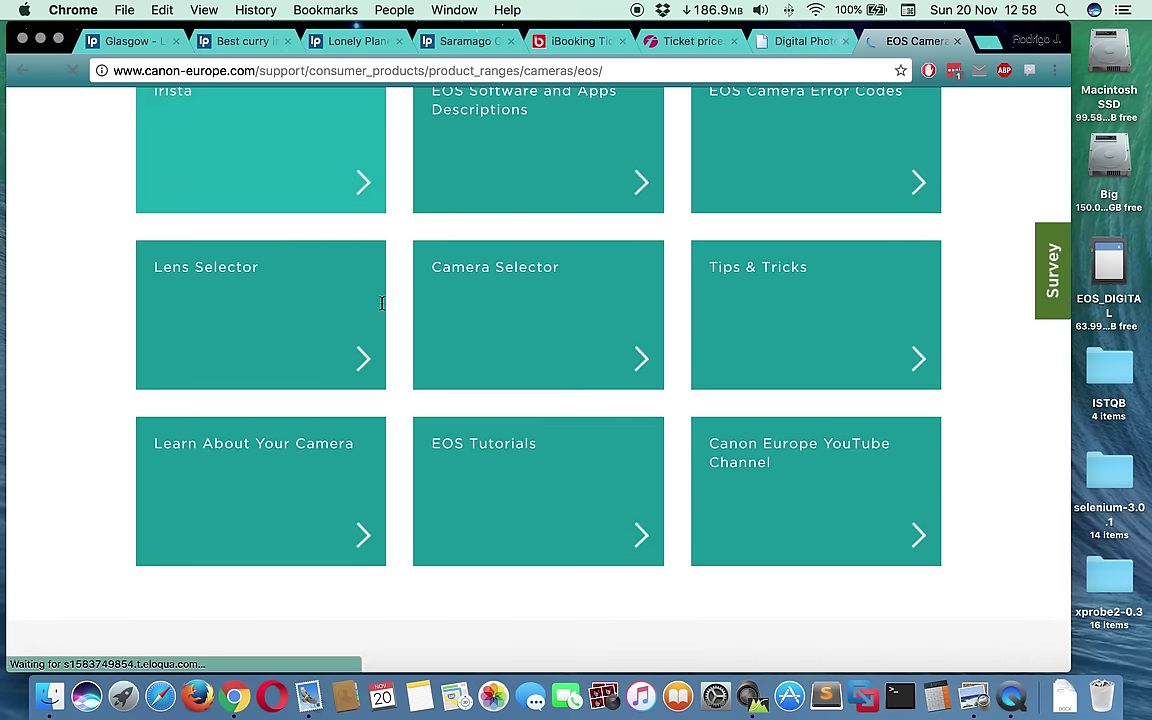
pyautogui.scroll(-5, 382, 303)
pyautogui.click(92, 598)
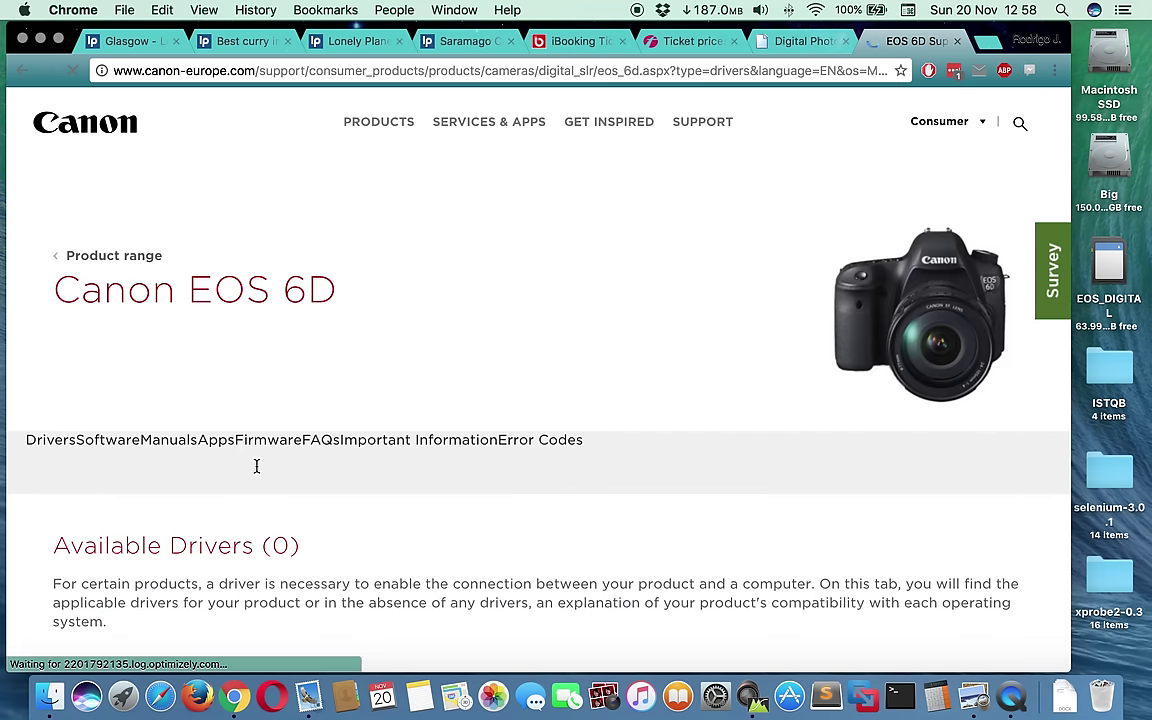
# Set the operating system for the EOS 6D drivers to OS X 10.11 (El Capitan).
pyautogui.scroll(-5, 256, 466)
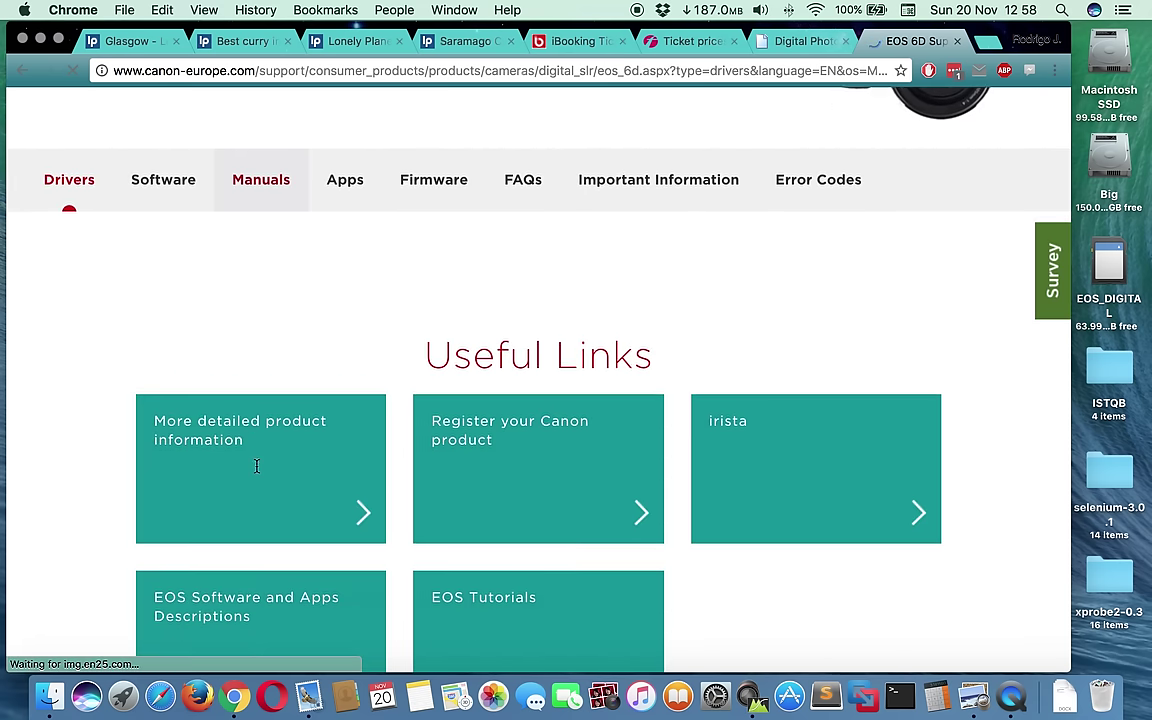
pyautogui.scroll(-3, 256, 466)
pyautogui.scroll(3, 256, 470)
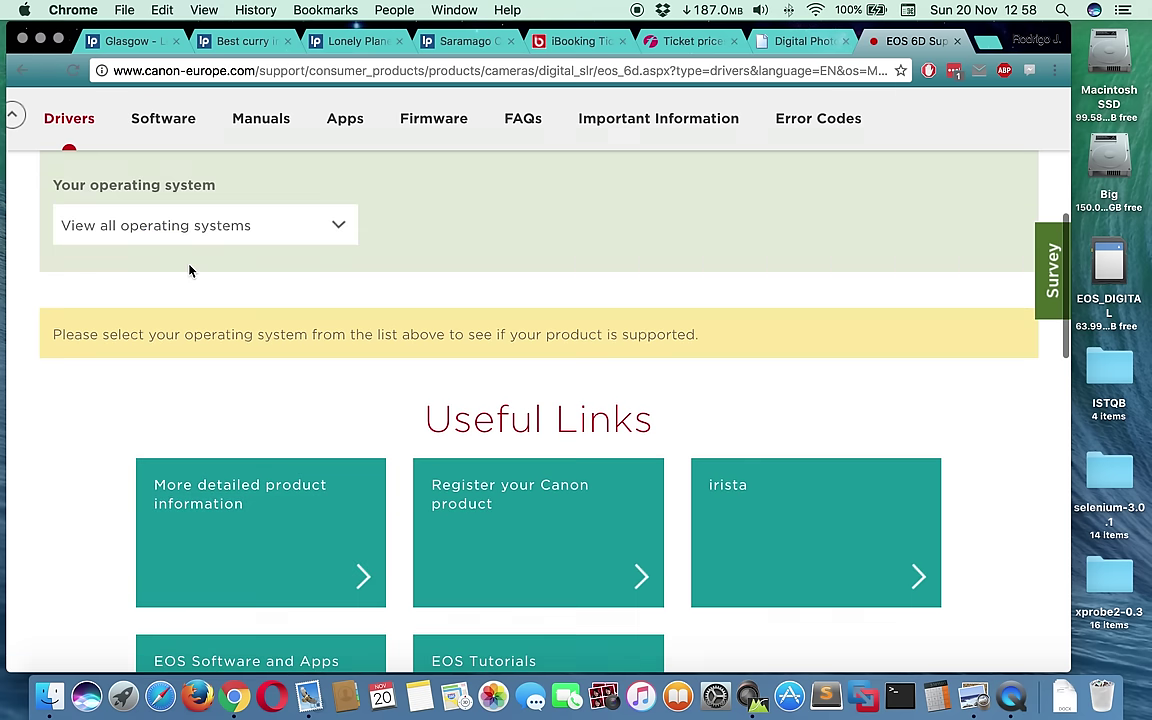
pyautogui.scroll(3, 190, 270)
pyautogui.click(305, 482)
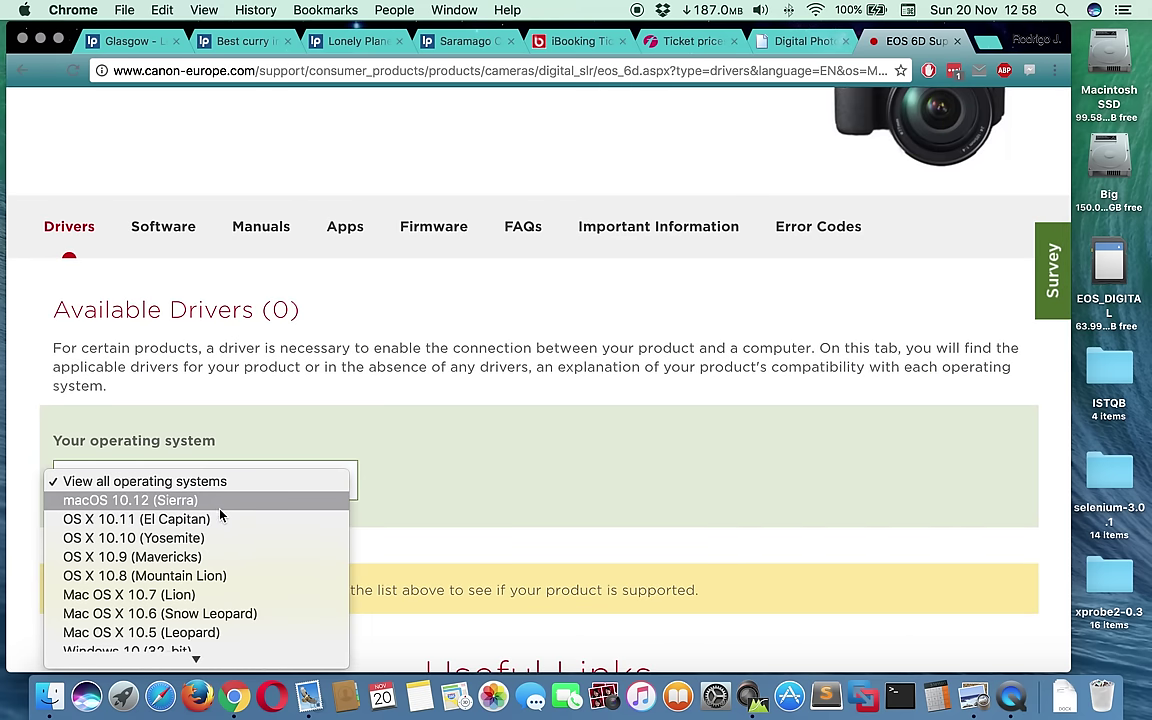
pyautogui.click(170, 519)
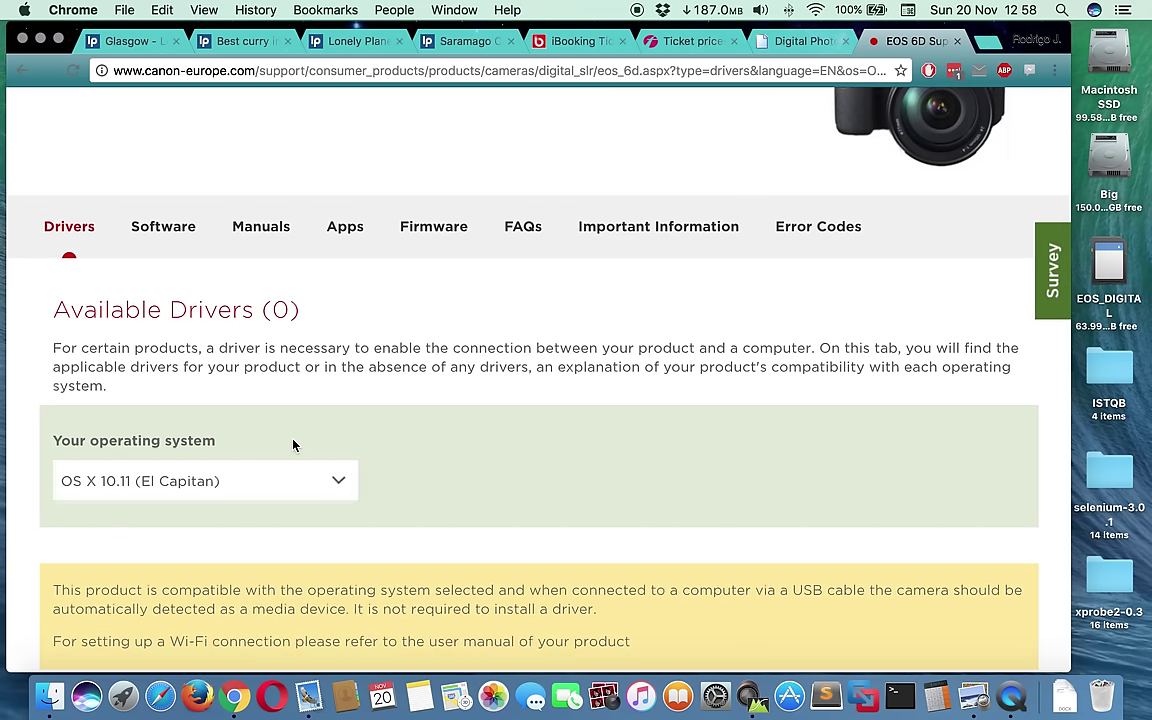
pyautogui.scroll(-5, 435, 475)
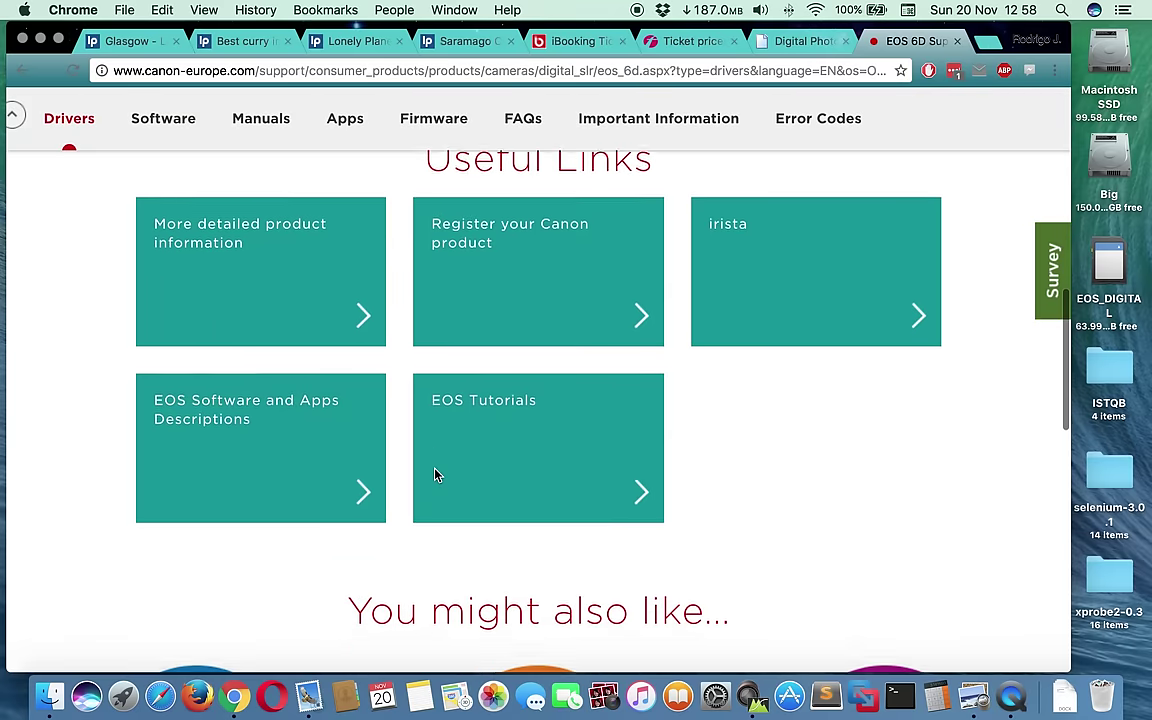
# Open the EOS 6D software downloads and filter them to OS X 10.11 (El Capitan).
pyautogui.scroll(3, 435, 475)
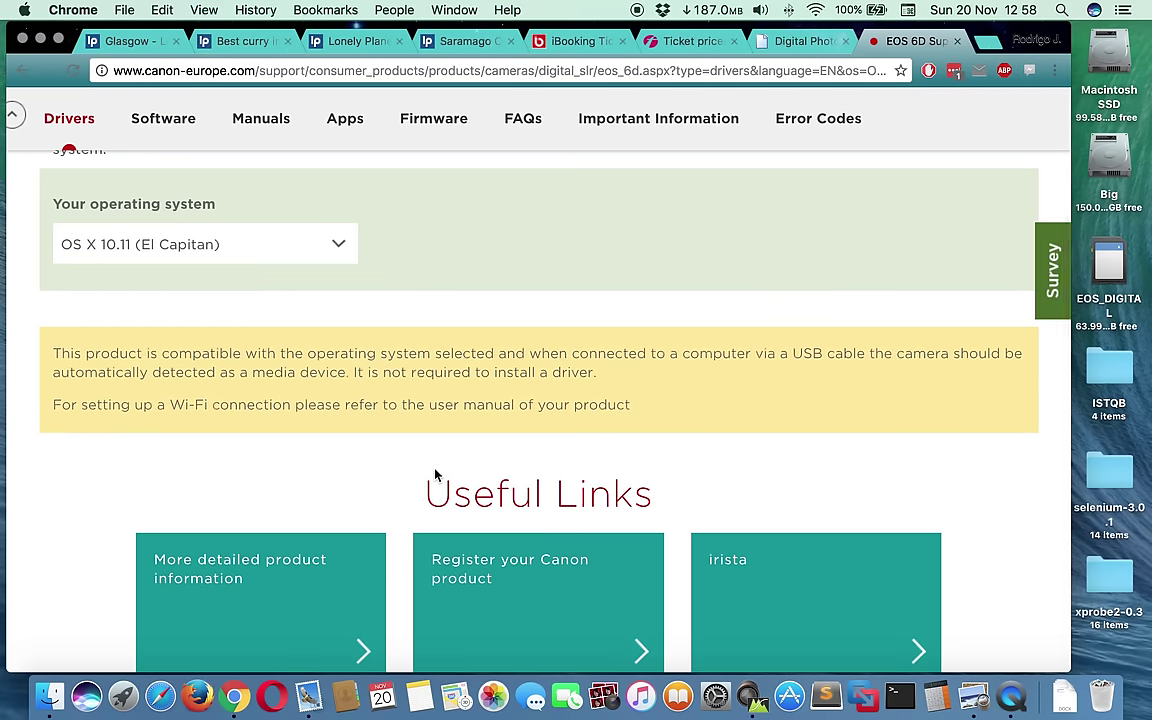
pyautogui.scroll(-10, 435, 475)
pyautogui.scroll(15, 437, 476)
pyautogui.scroll(-4, 437, 476)
pyautogui.click(163, 320)
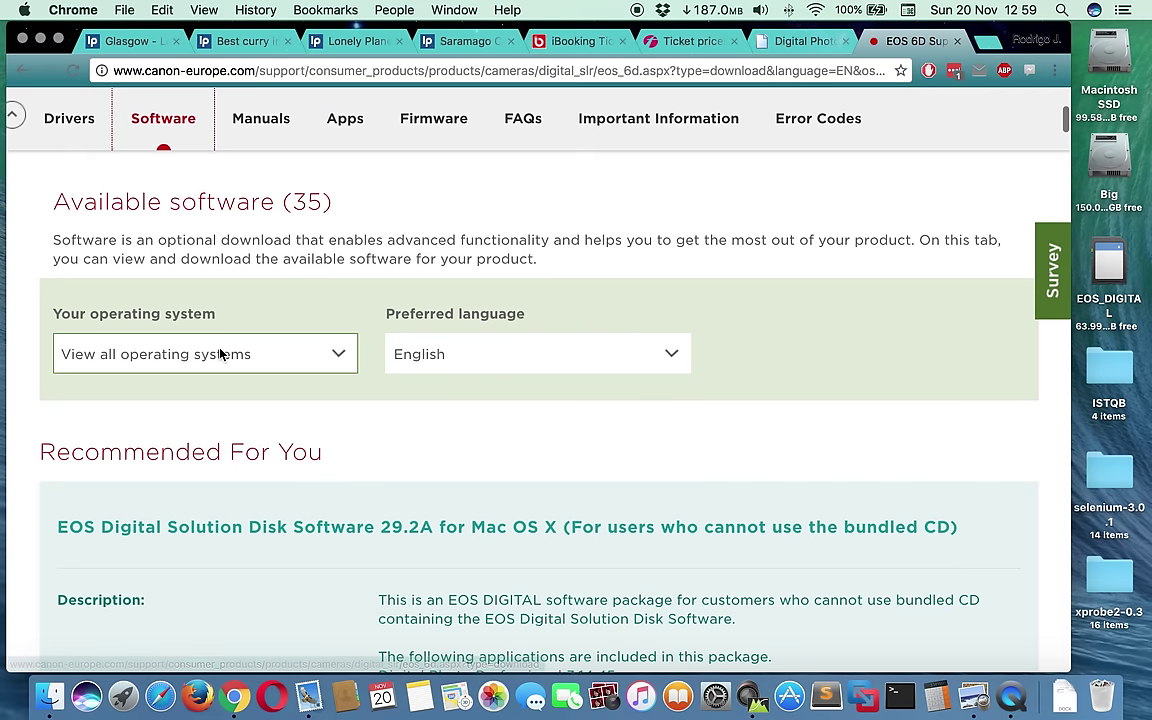
pyautogui.click(219, 348)
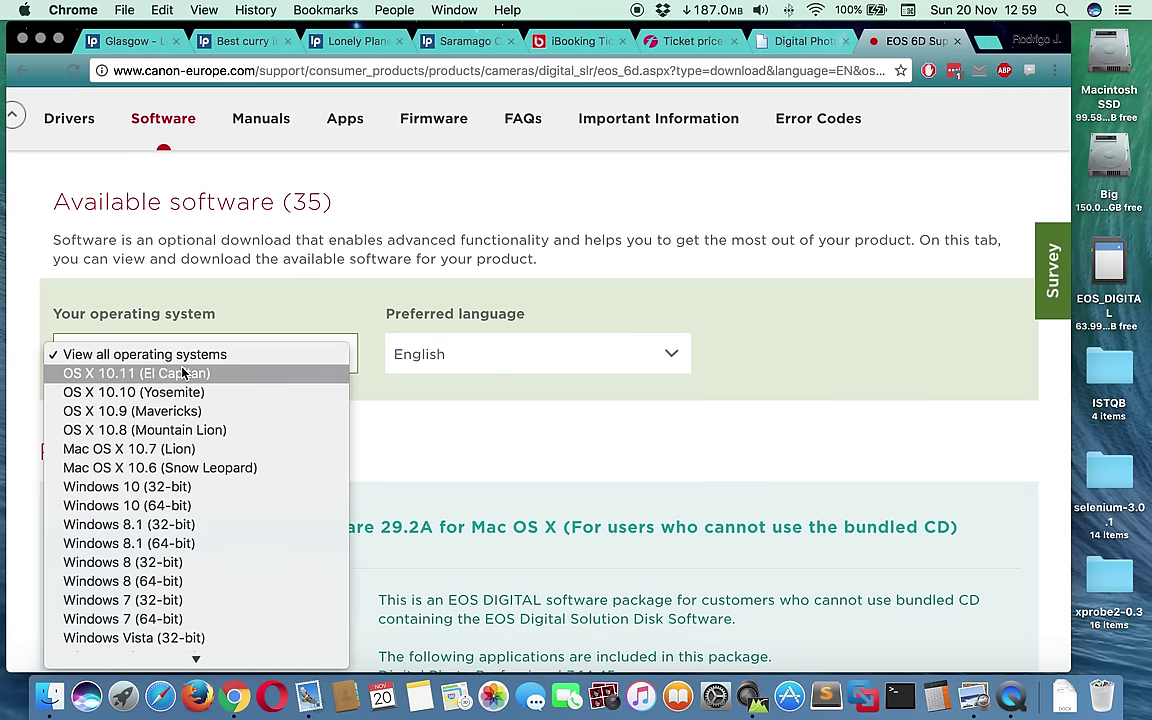
pyautogui.click(183, 372)
# Find Digital Photo Professional 4.5.10 for Mac OS X in the software list and open its details page.
pyautogui.scroll(-2, 237, 392)
pyautogui.scroll(-2, 240, 388)
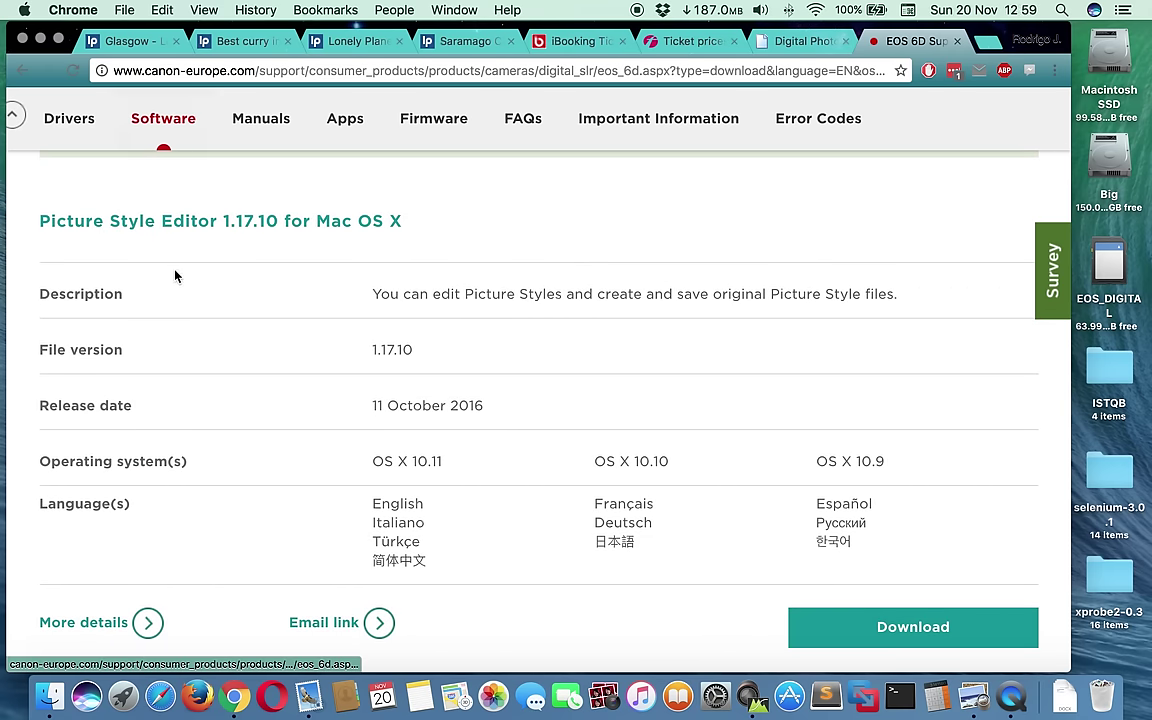
pyautogui.scroll(-7, 175, 276)
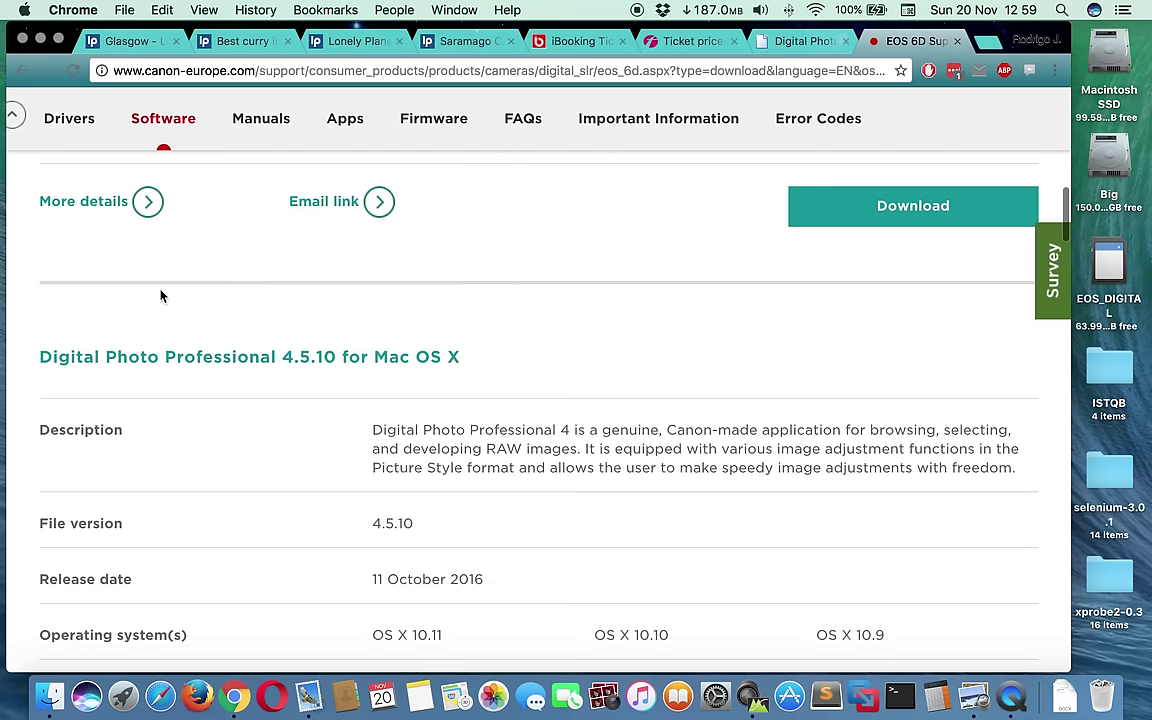
pyautogui.click(119, 357)
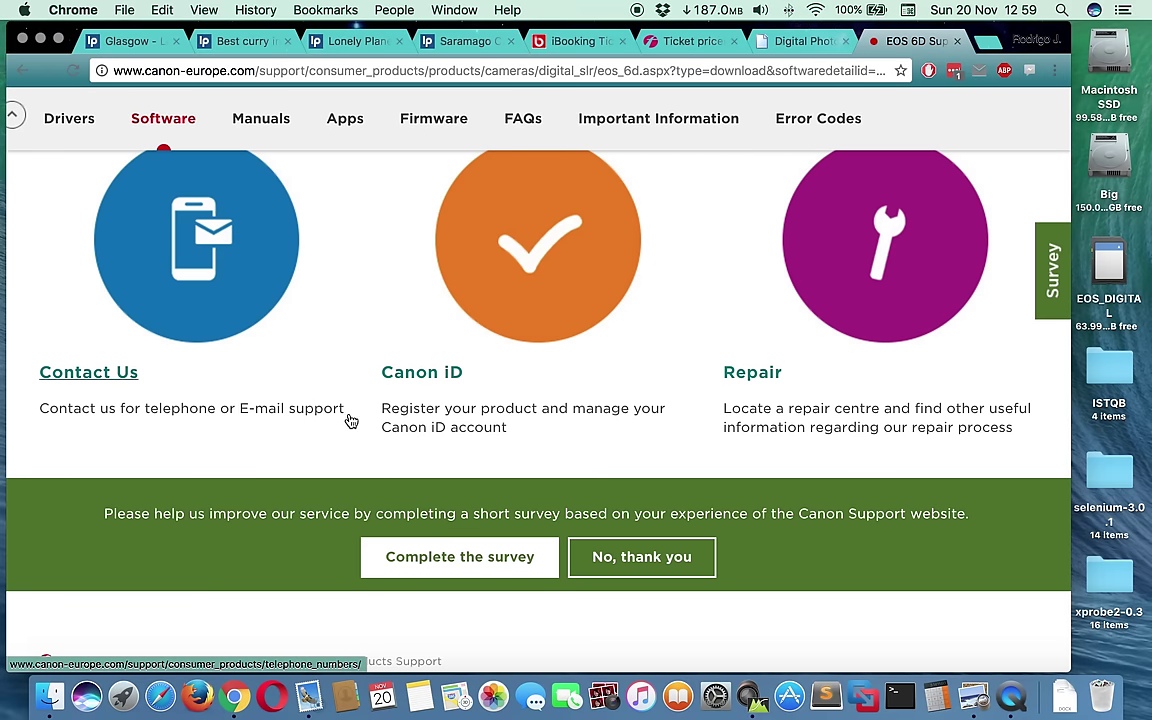
pyautogui.scroll(5, 350, 420)
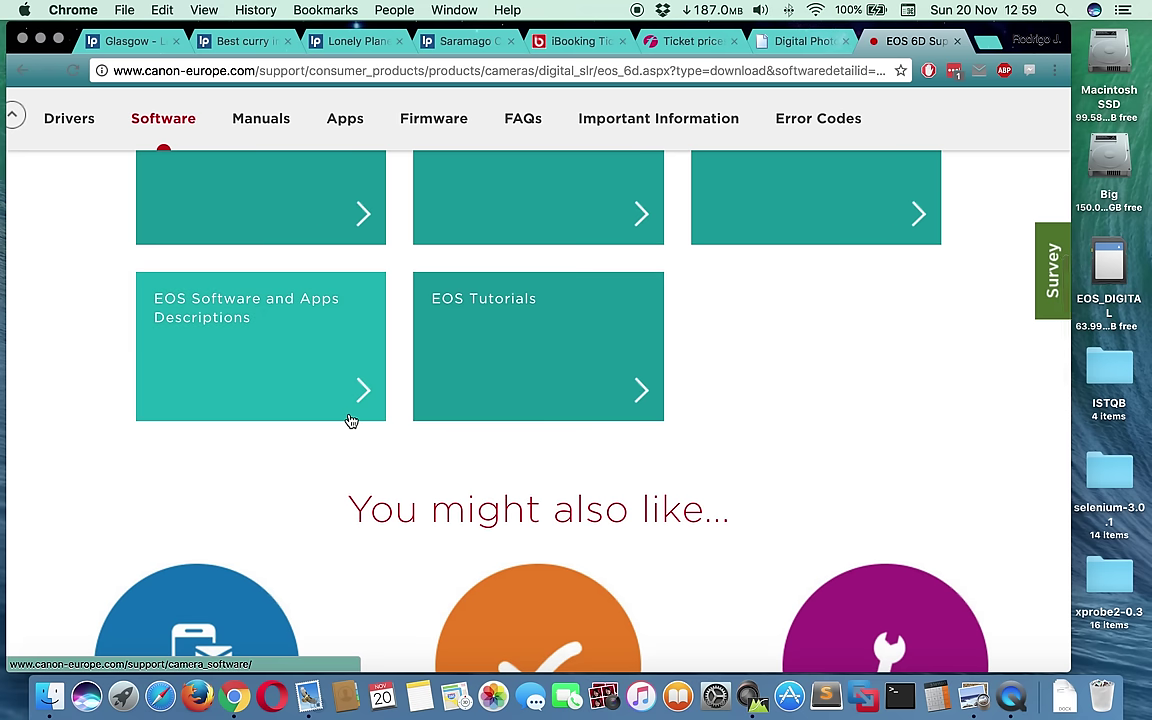
pyautogui.scroll(6, 390, 441)
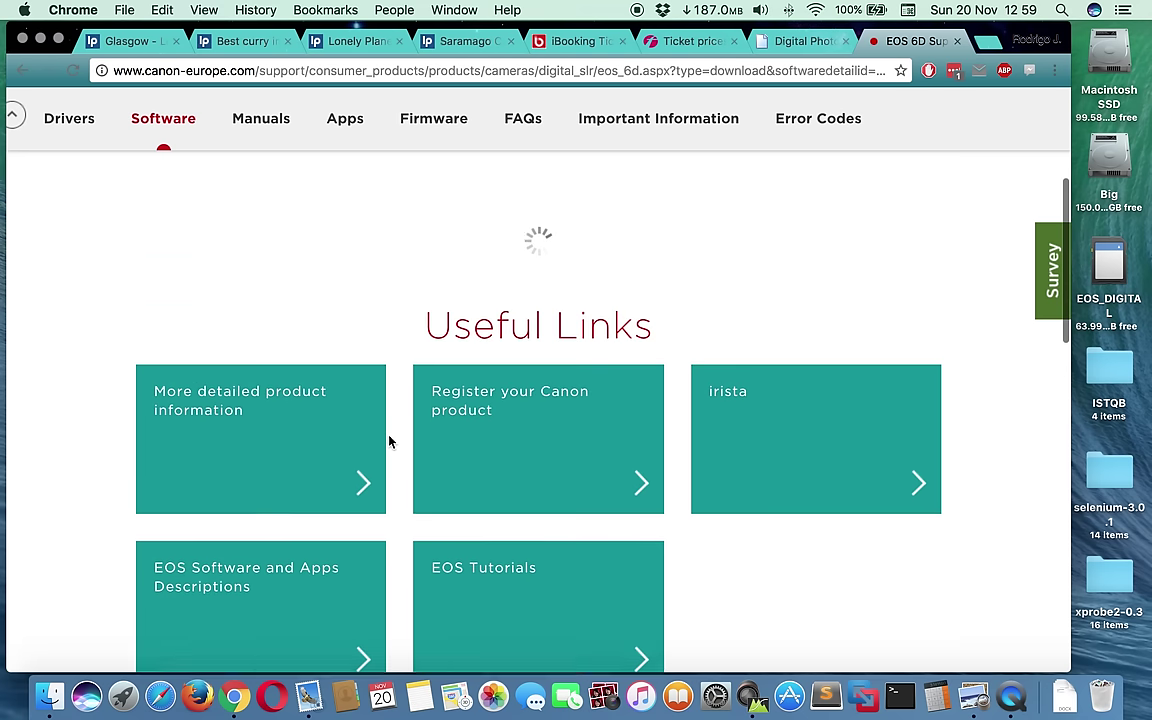
pyautogui.scroll(-4, 390, 441)
pyautogui.scroll(-1, 390, 441)
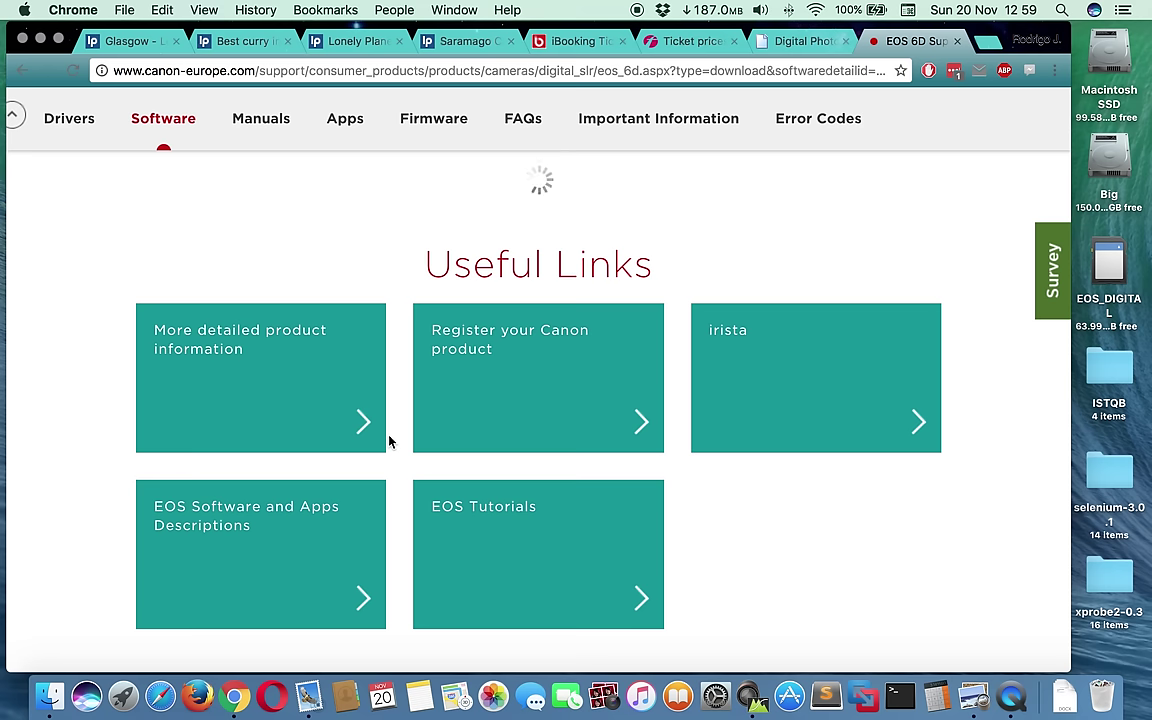
pyautogui.scroll(-10, 390, 441)
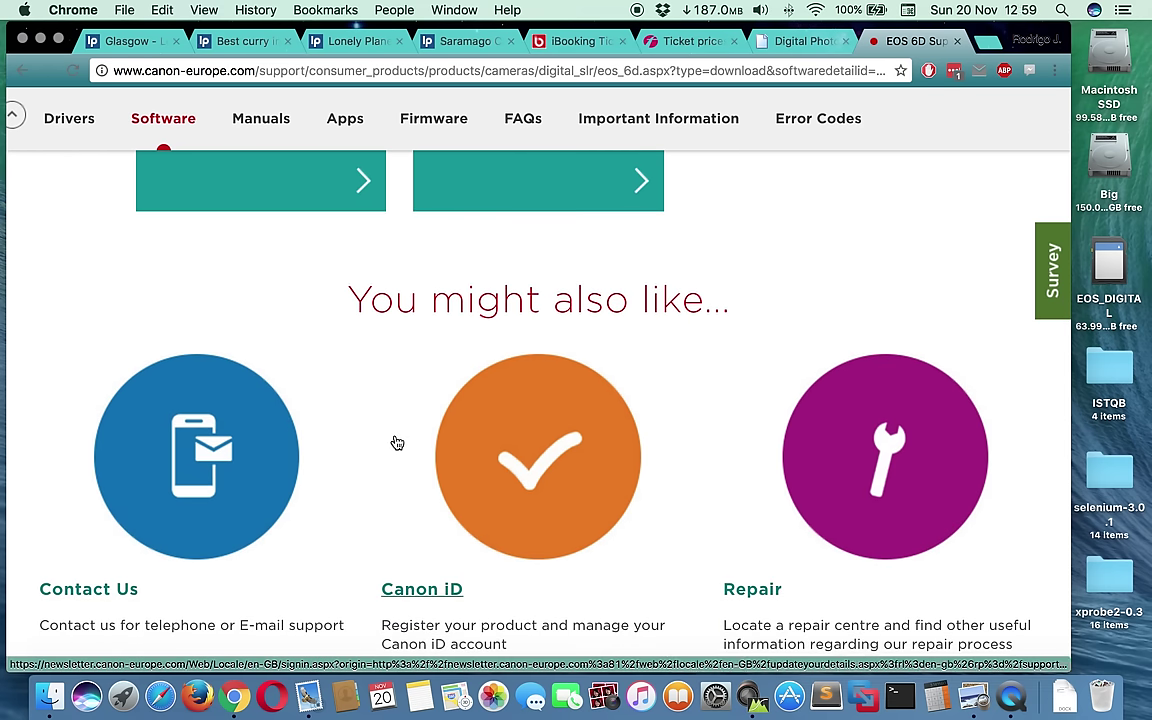
pyautogui.scroll(15, 397, 443)
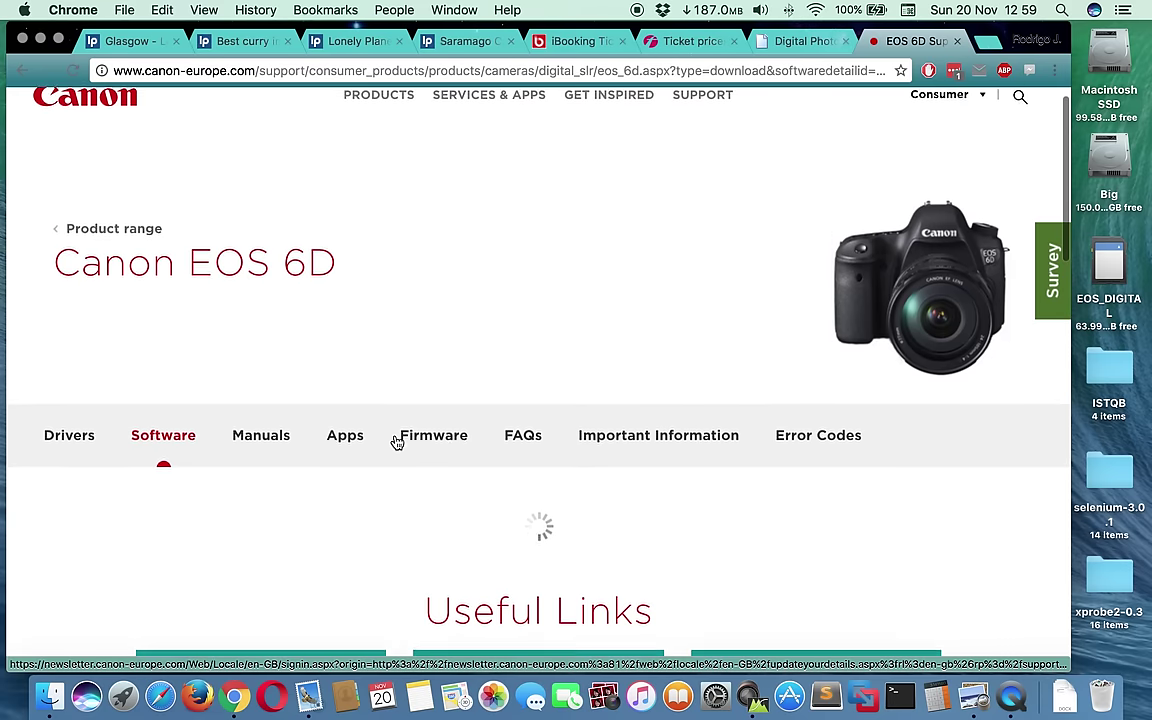
pyautogui.scroll(-3, 397, 443)
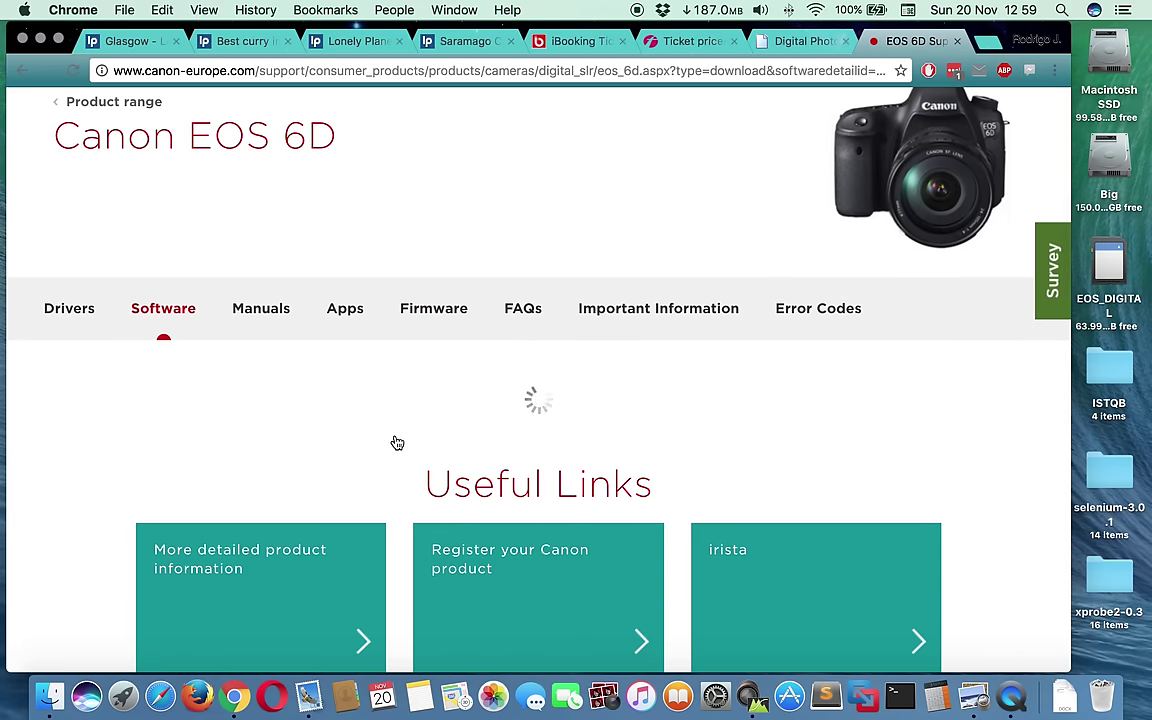
pyautogui.scroll(-10, 397, 443)
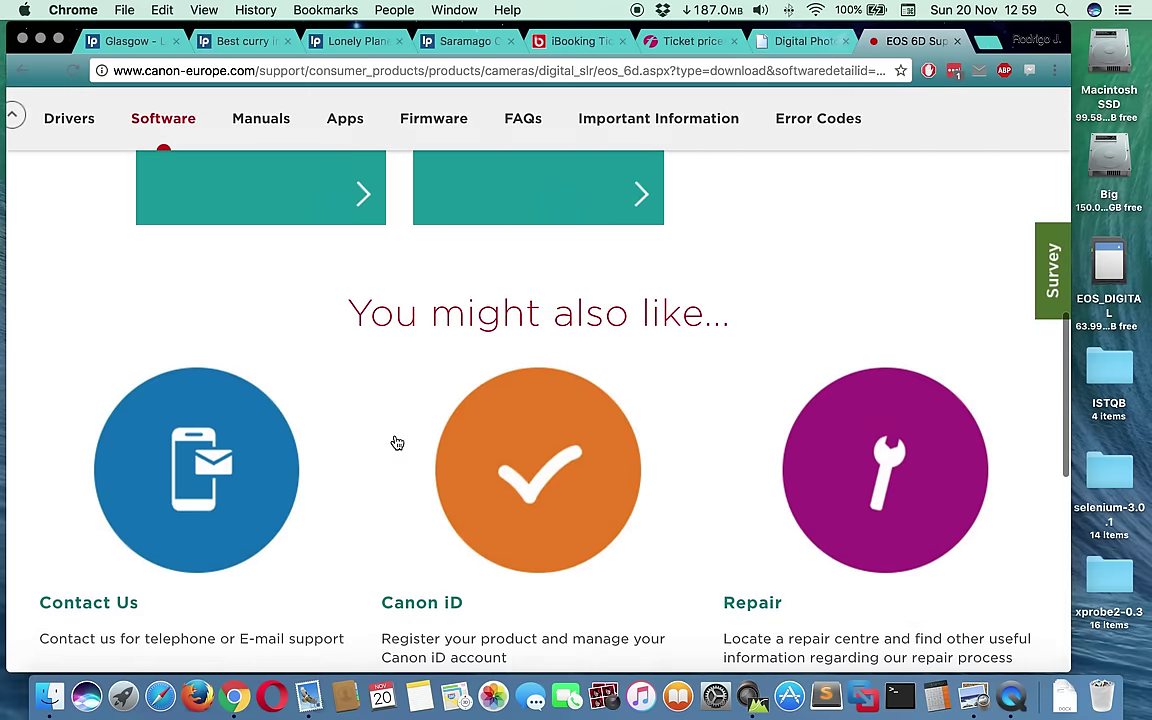
pyautogui.scroll(-5, 397, 443)
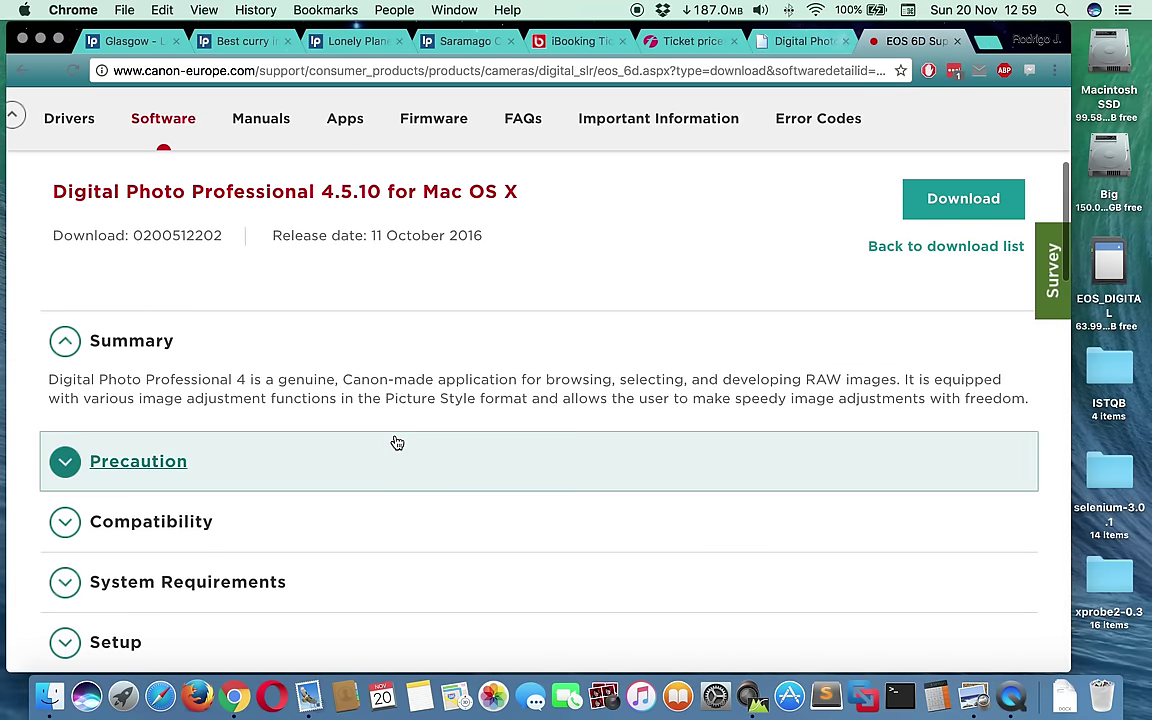
# Request the Digital Photo Professional 4.5.10 download, accept the disclaimer, and put the browser window away to reveal the desktop.
pyautogui.click(940, 214)
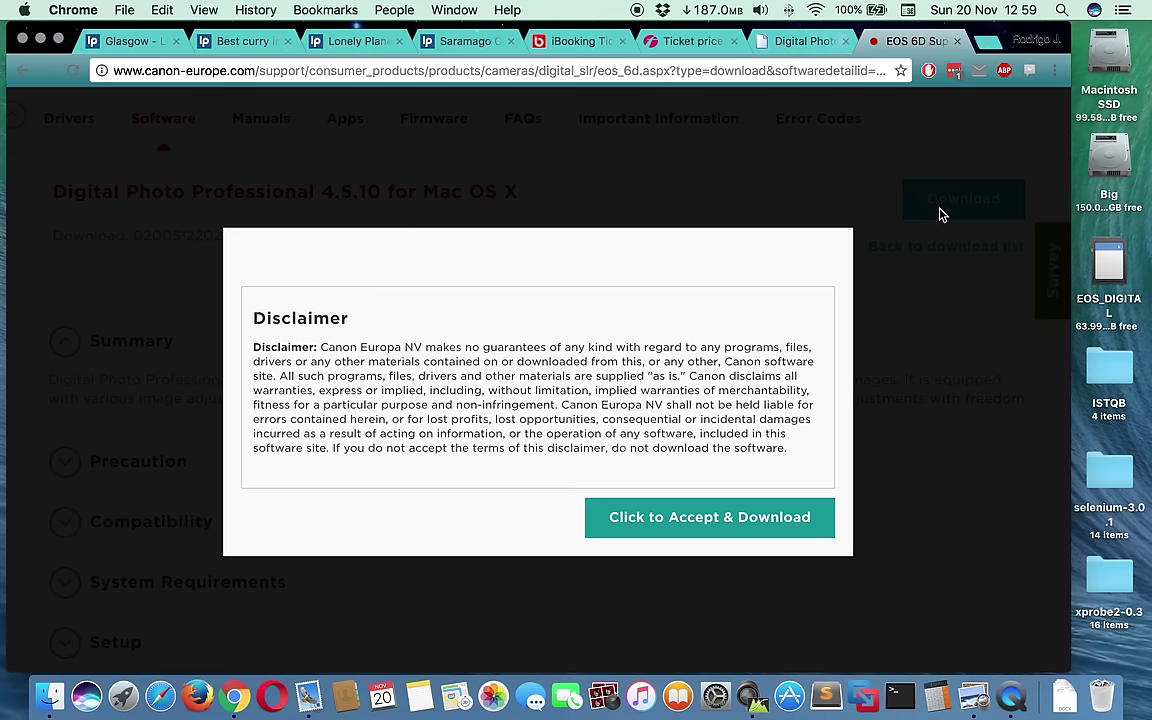
pyautogui.click(676, 530)
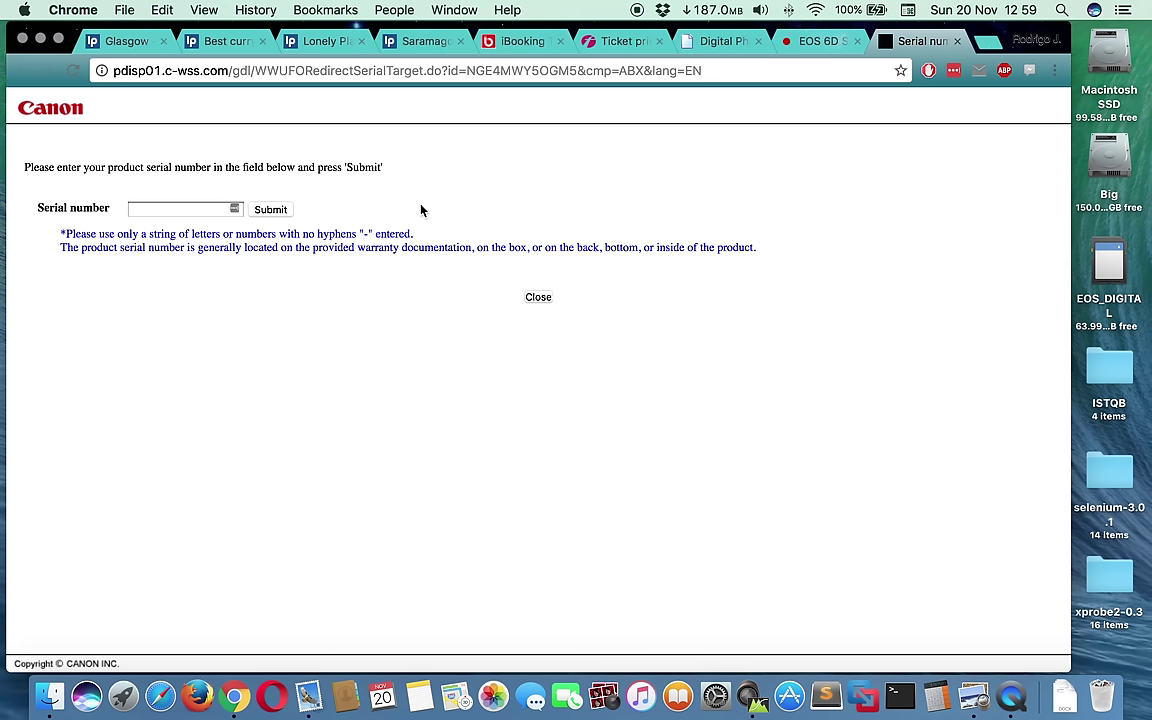
pyautogui.click(40, 40)
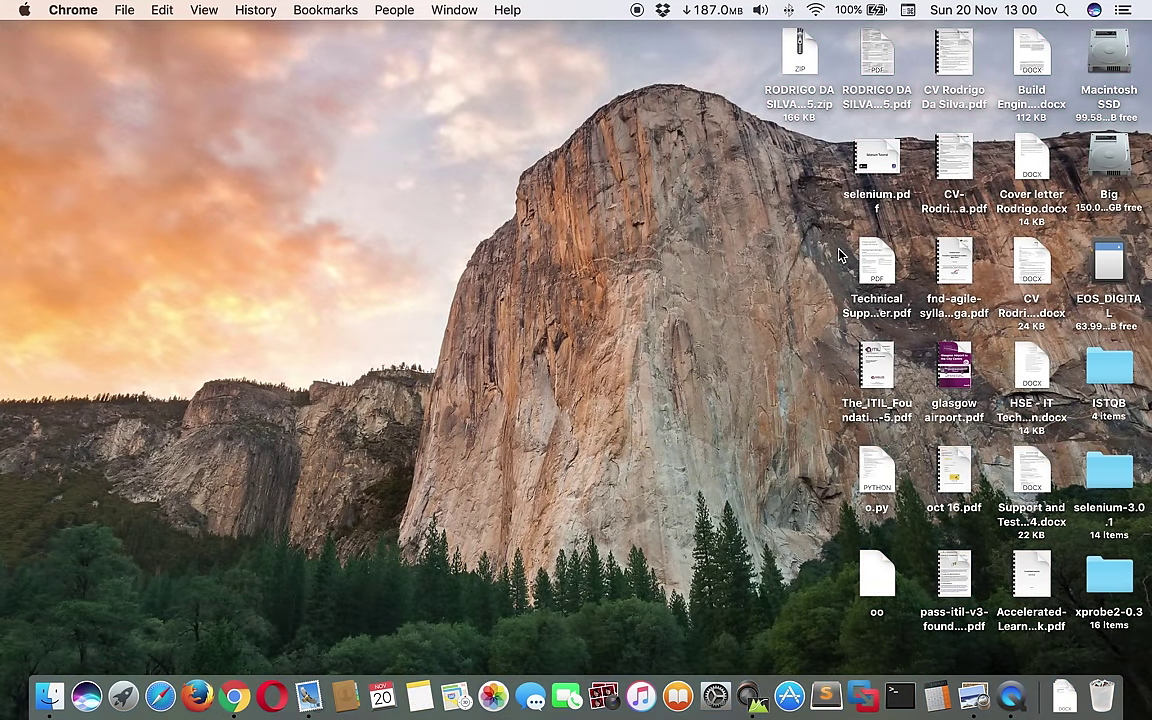
# Copy IMG_9900.CR2 and IMG_9901.CR2 from the DCIM/100CANON folder on the EOS_DIGITAL card and close its window.
pyautogui.doubleClick(1122, 270)
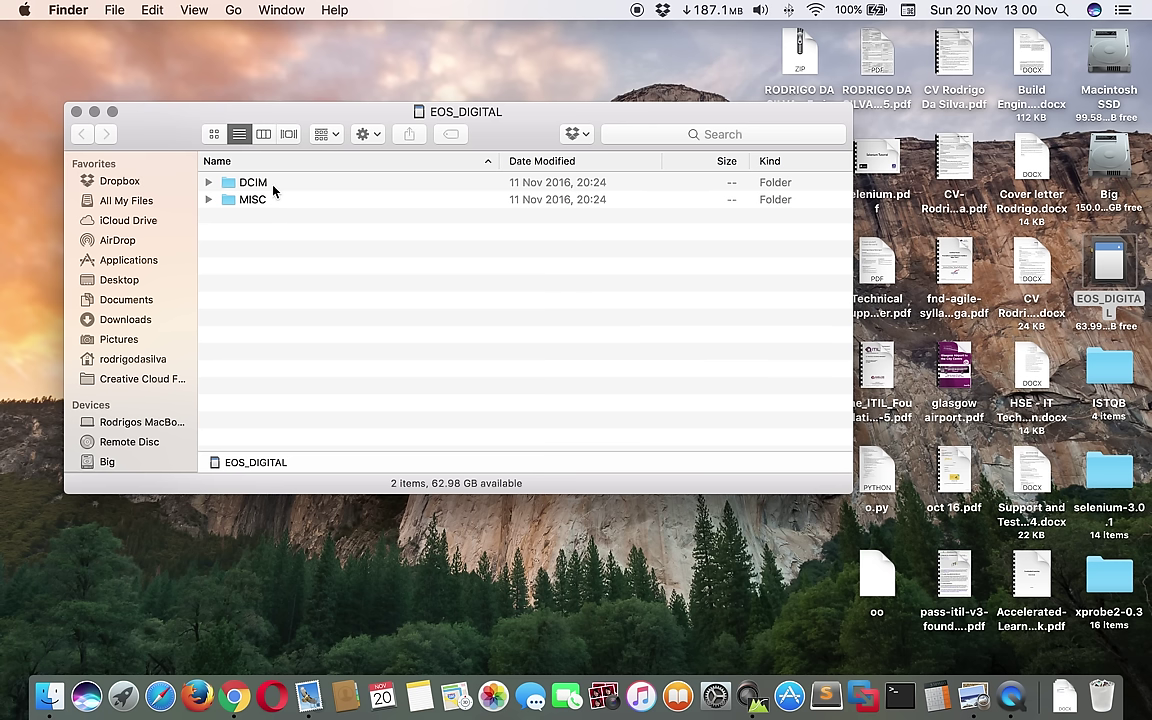
pyautogui.doubleClick(253, 182)
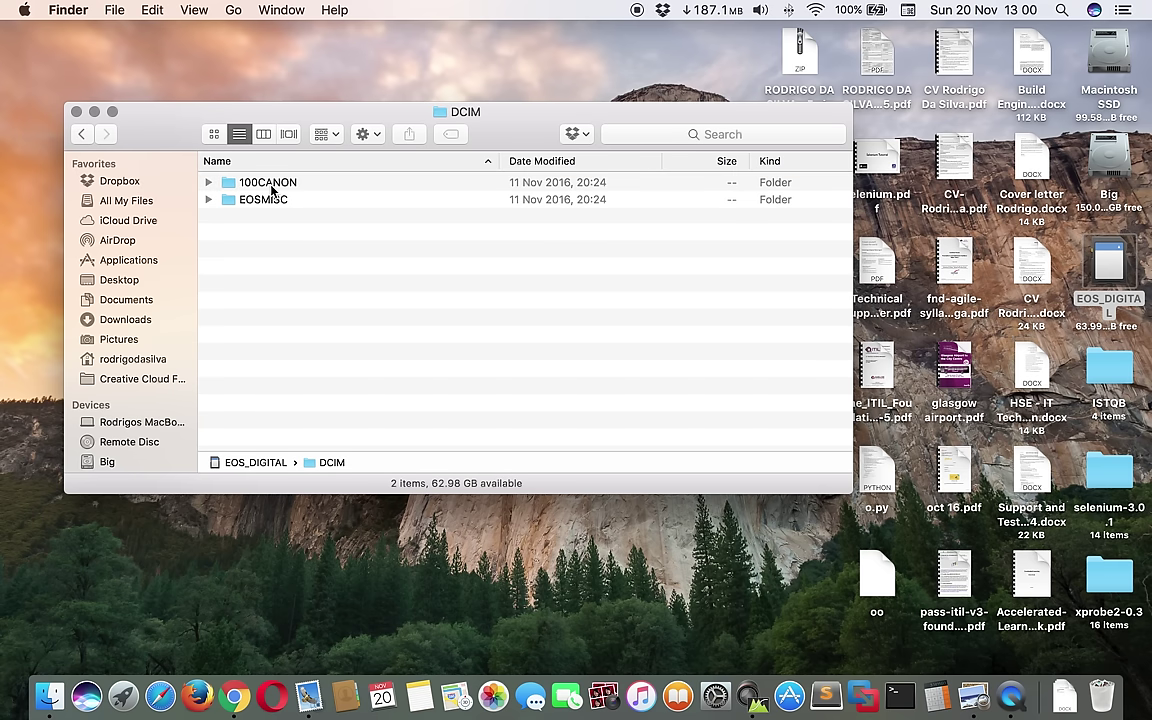
pyautogui.doubleClick(267, 186)
pyautogui.scroll(-10, 339, 337)
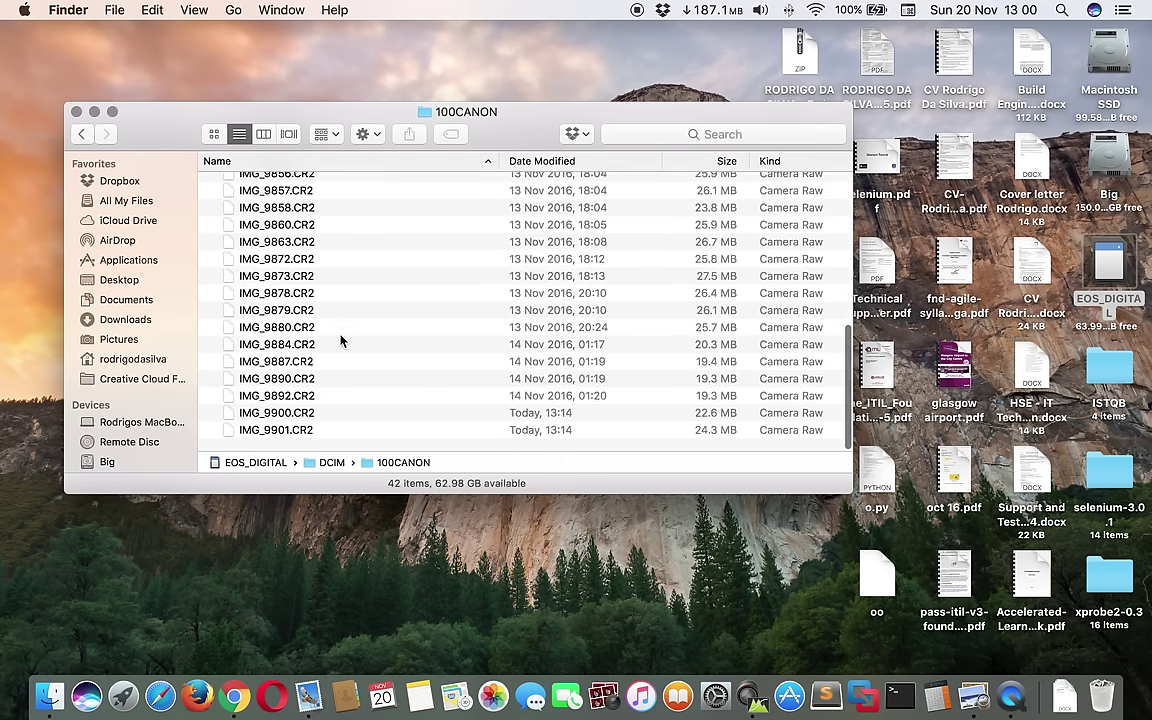
pyautogui.click(303, 426)
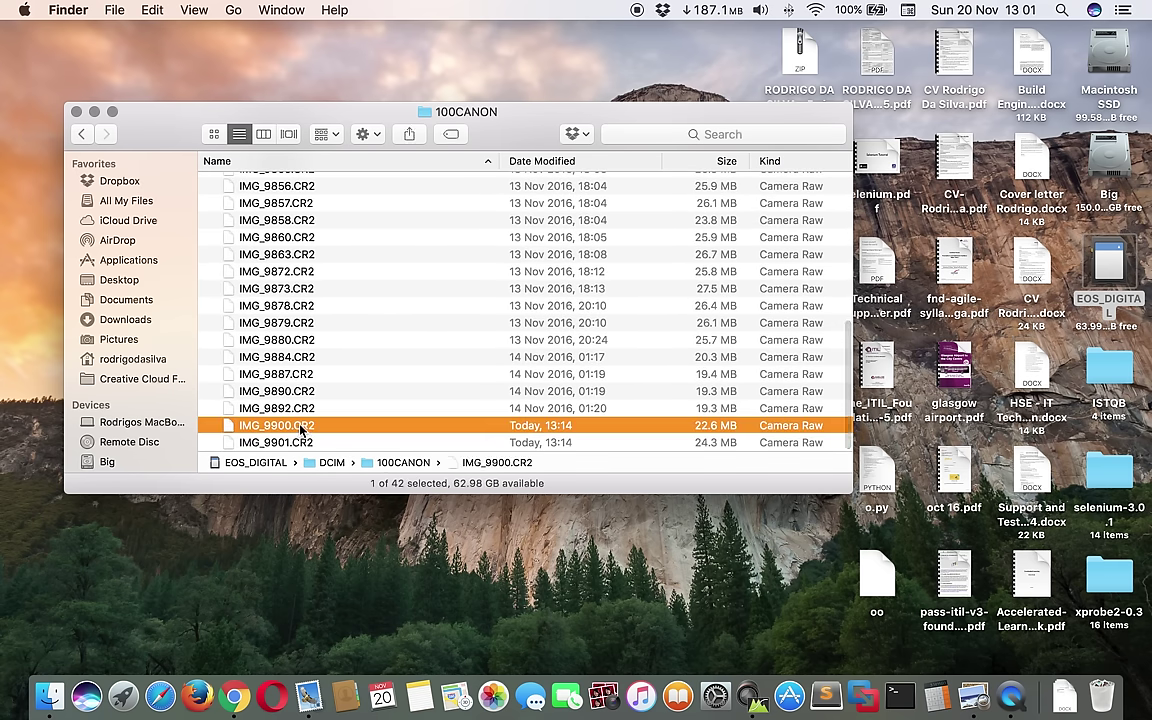
pyautogui.hotkey('shift', 'Down')
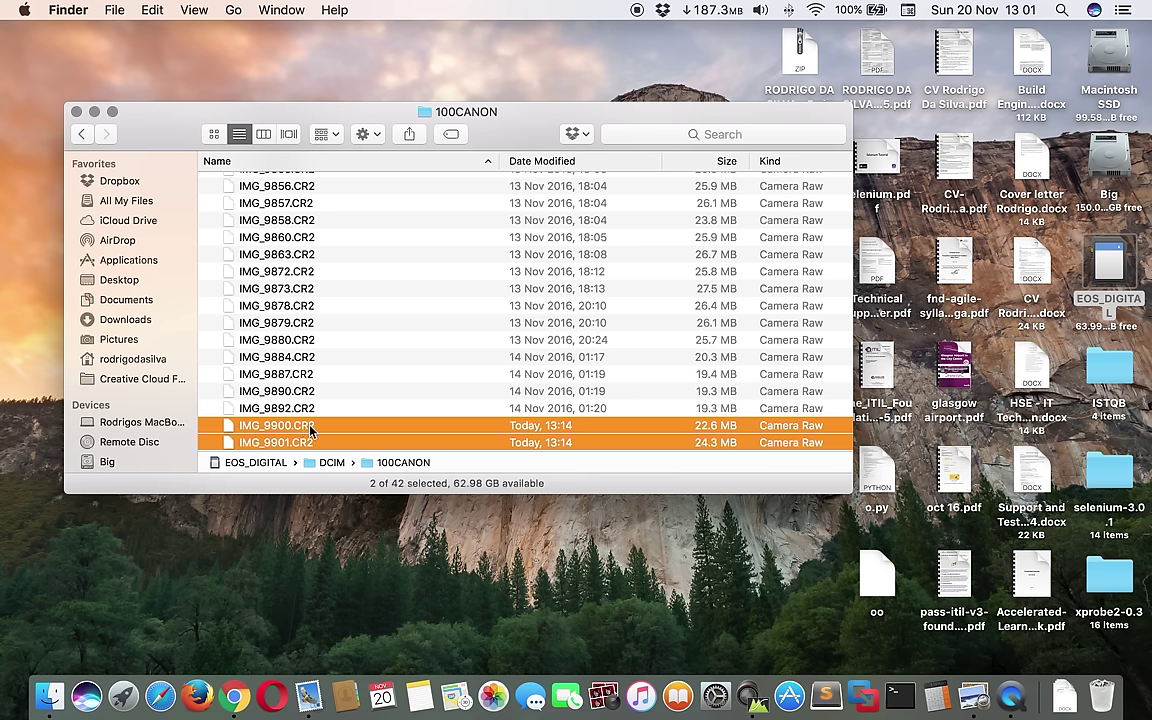
pyautogui.click(77, 112)
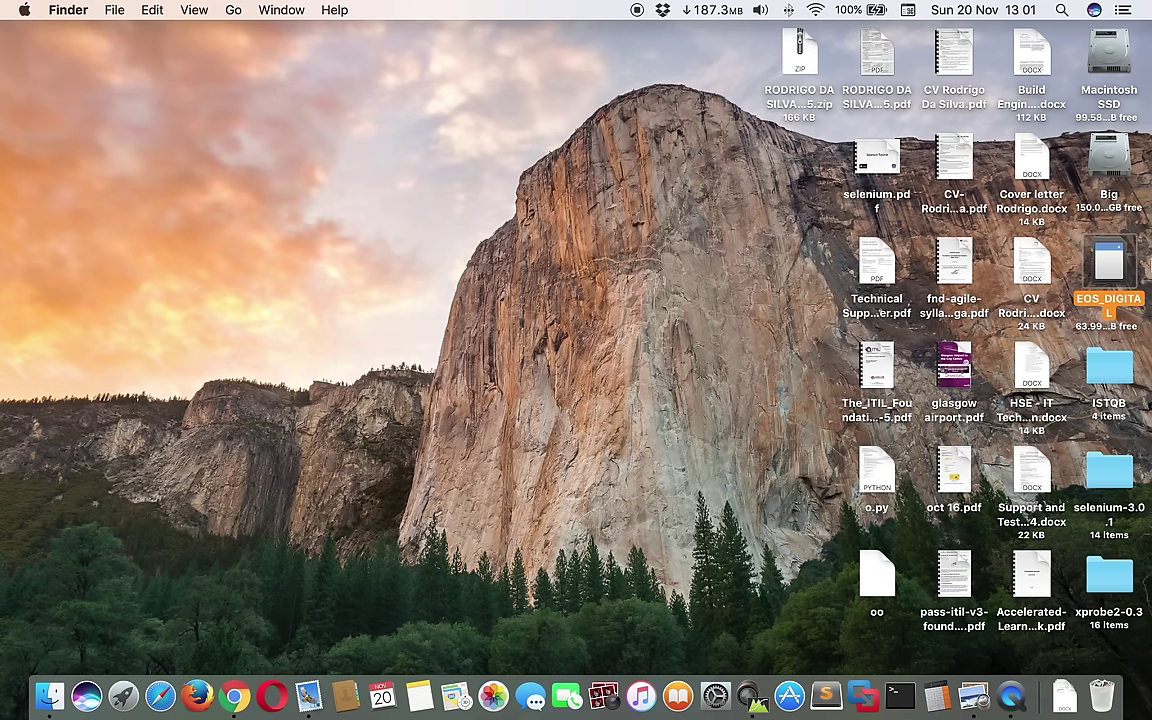
# Paste the two copied raw photos into the Canon folder on the Big drive and close its window.
pyautogui.doubleClick(1108, 165)
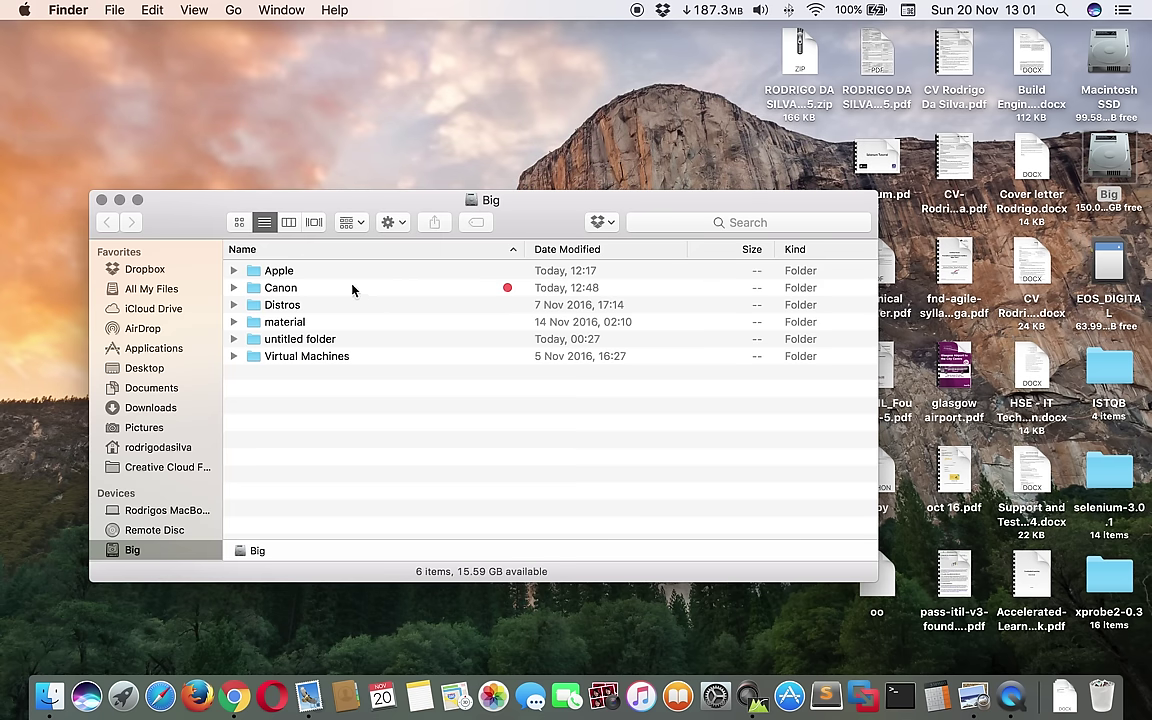
pyautogui.doubleClick(305, 285)
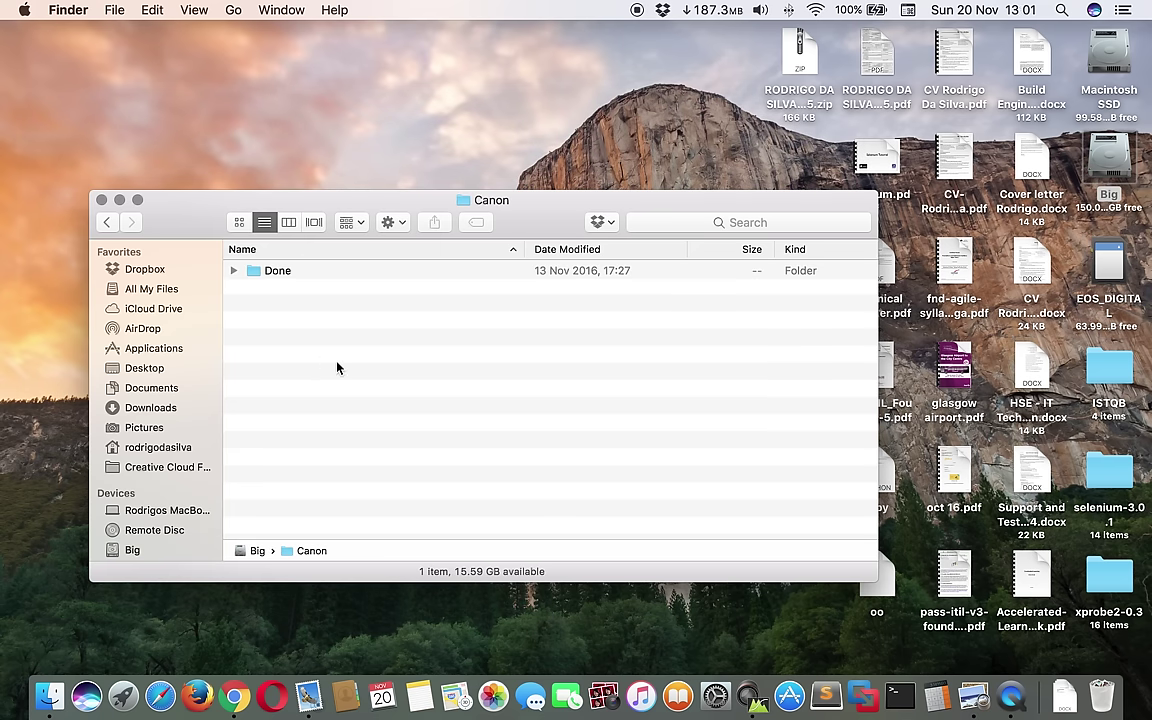
pyautogui.press('super+v')
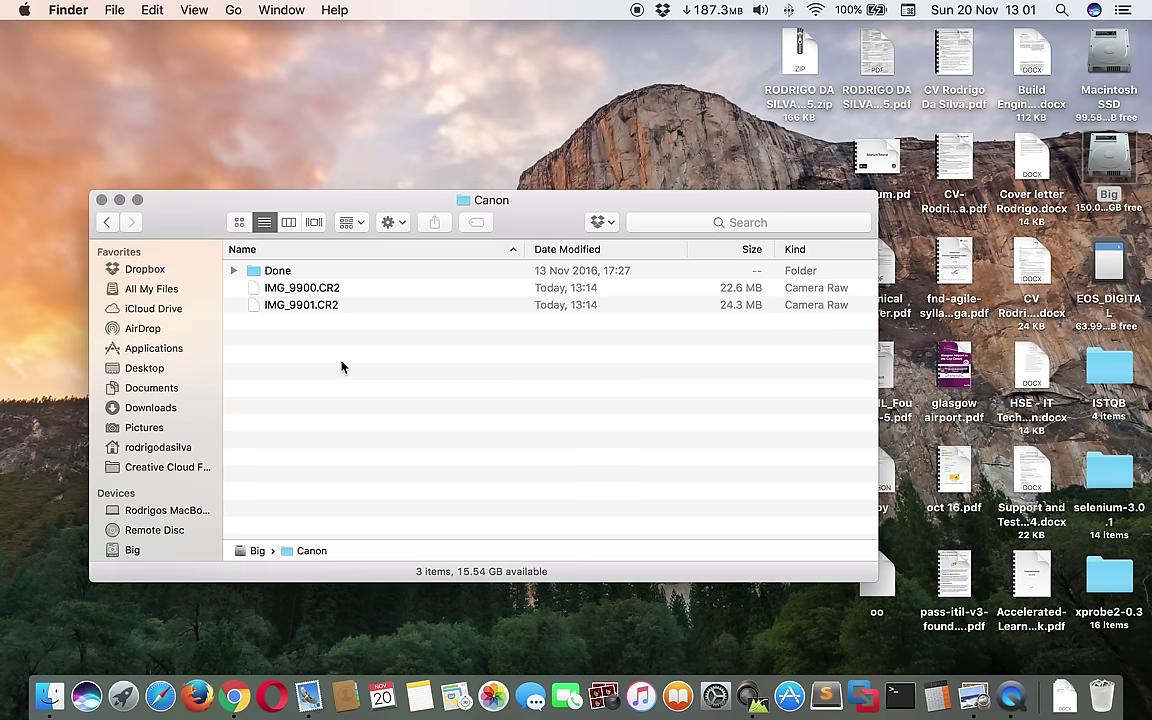
pyautogui.click(101, 200)
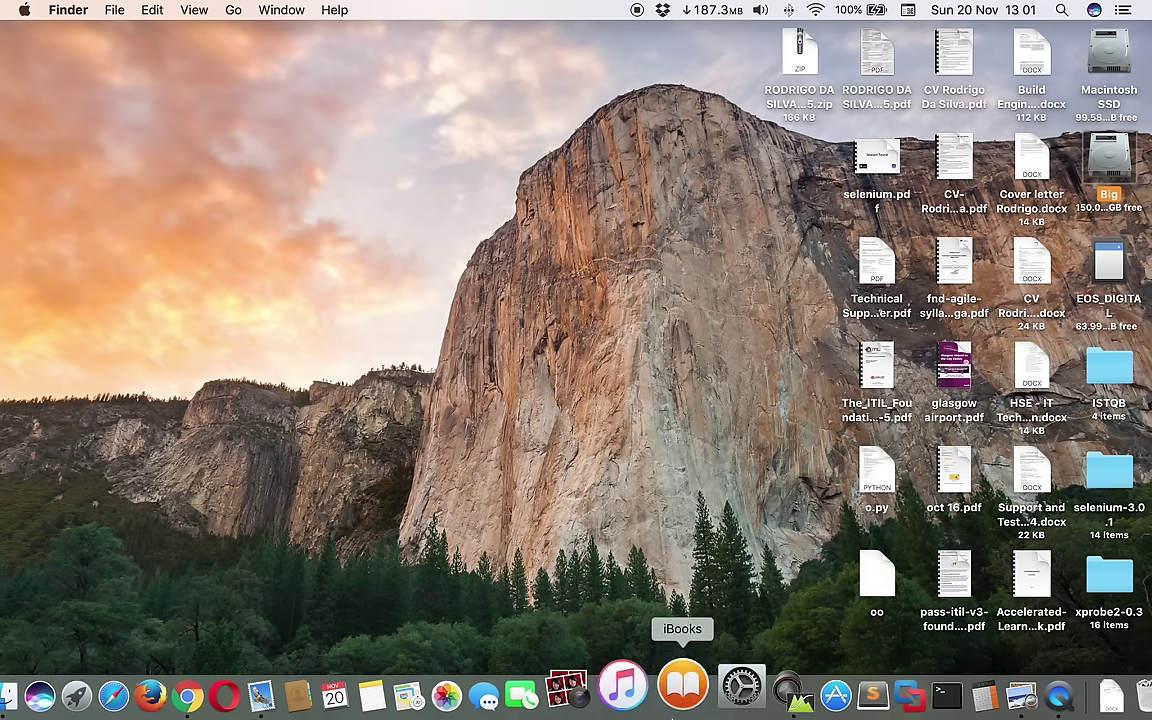
# Switch to Digital Photo Professional 4 and open the Canon folder on the Big drive.
pyautogui.click(748, 690)
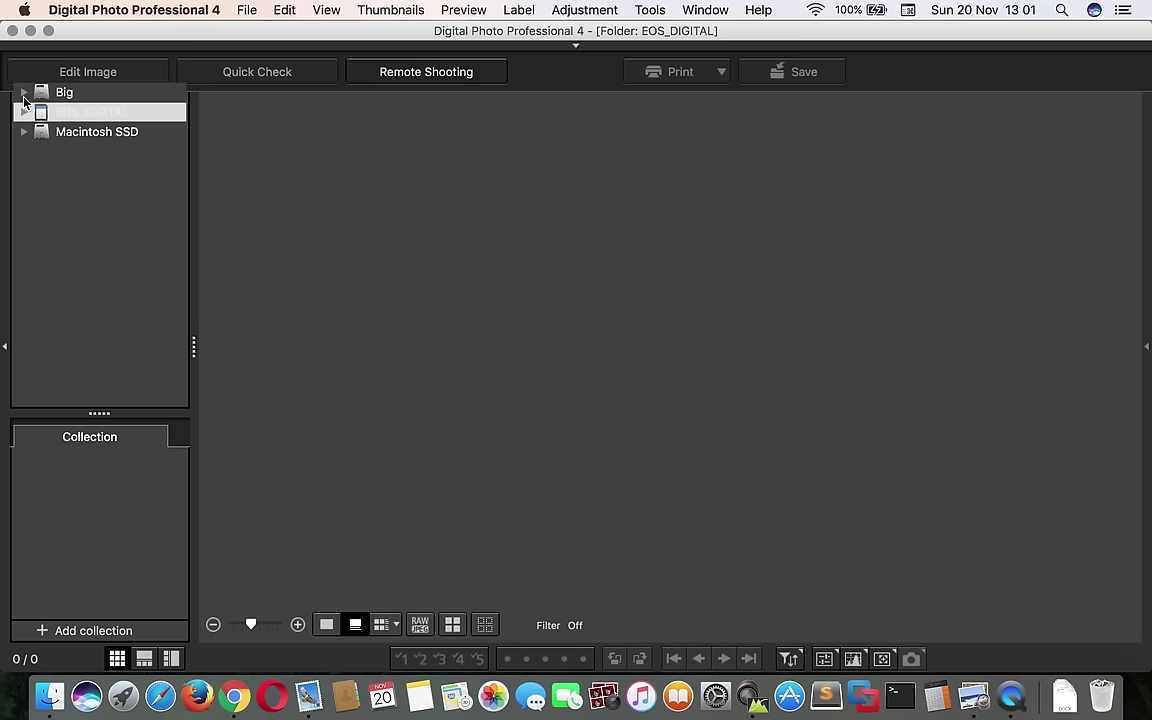
pyautogui.click(24, 92)
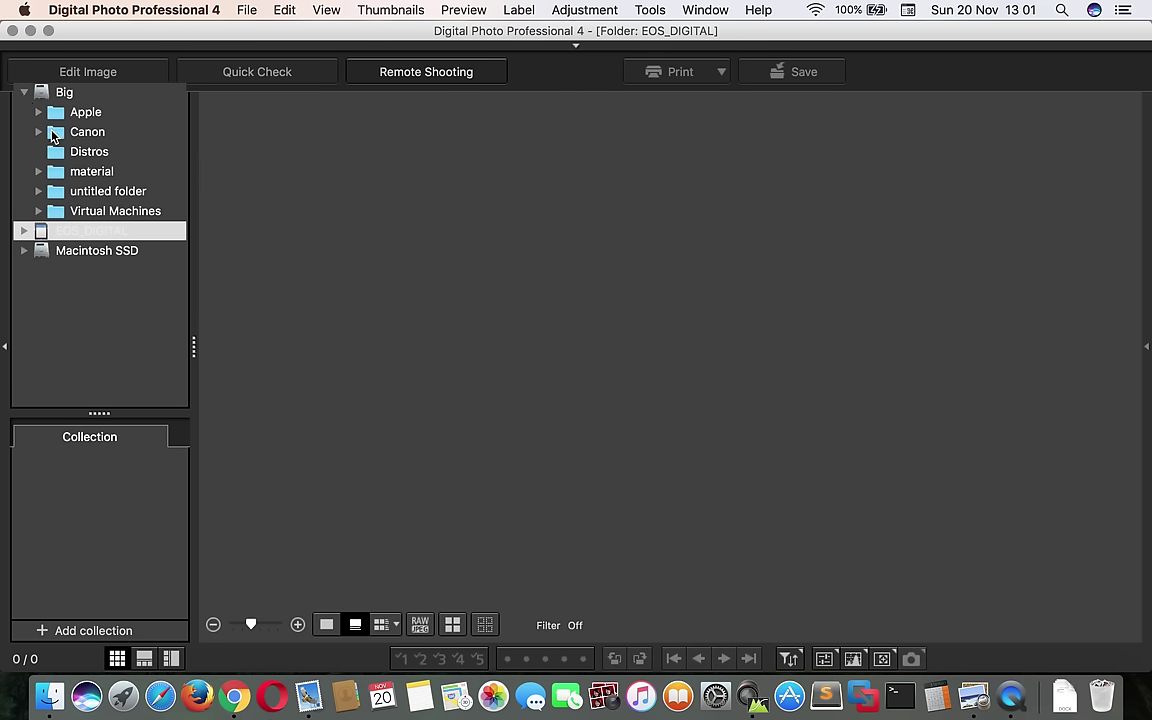
pyautogui.click(38, 132)
pyautogui.click(80, 136)
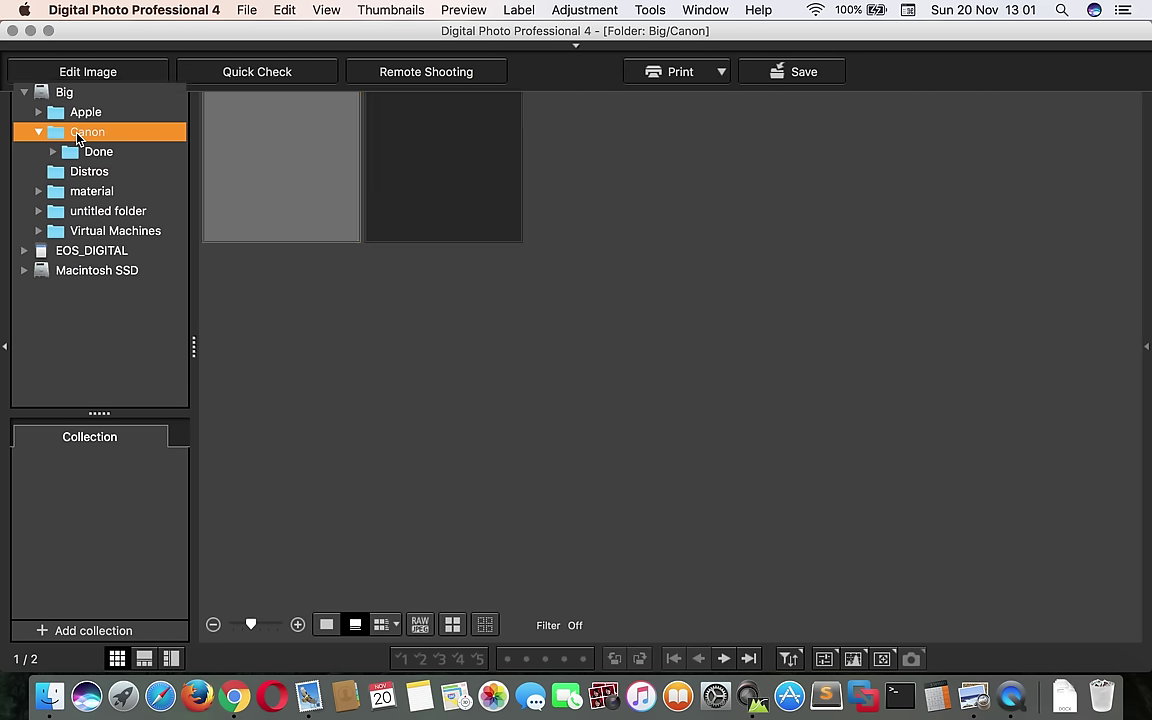
# Select both raw photos, IMG_9900.CR2 and IMG_9901.CR2, in the Canon folder.
pyautogui.click(390, 140)
pyautogui.click(310, 150)
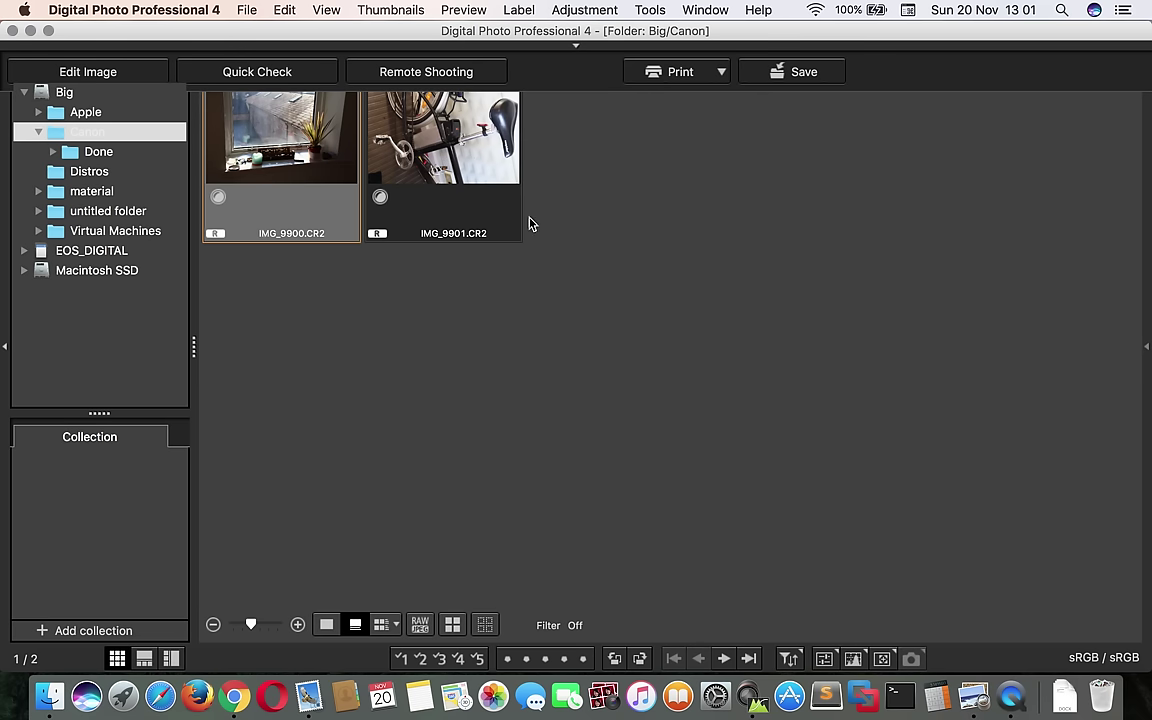
pyautogui.click(600, 234)
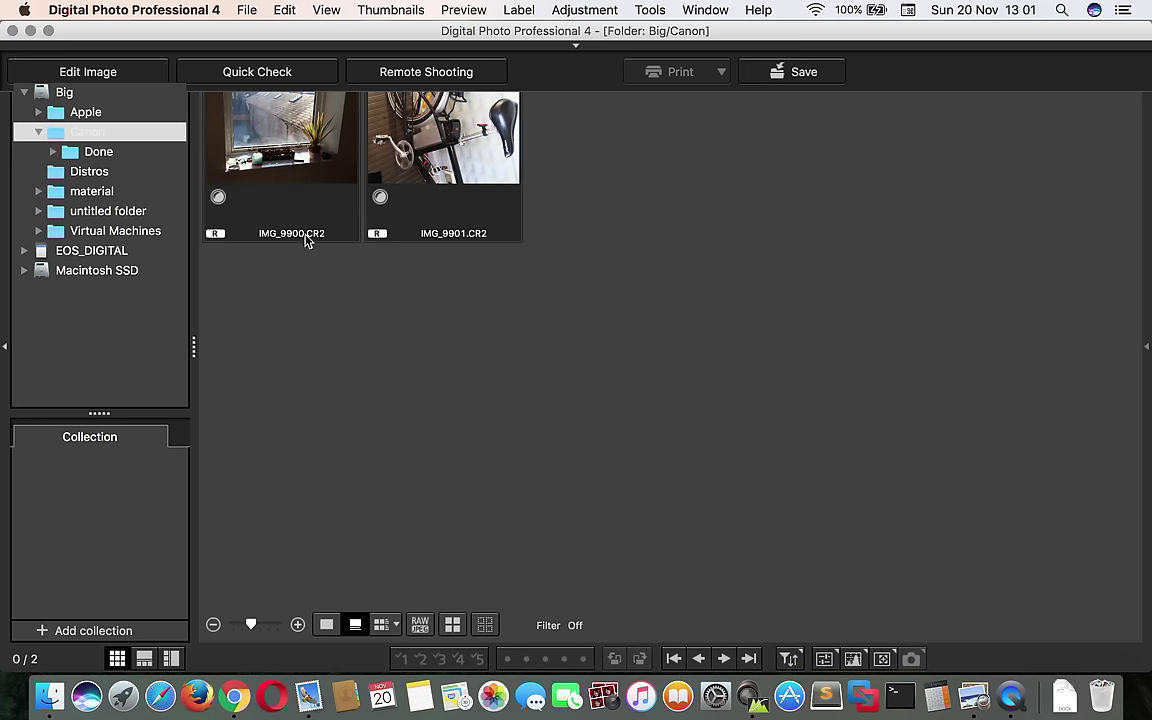
pyautogui.moveTo(548, 270); pyautogui.dragTo(288, 122)
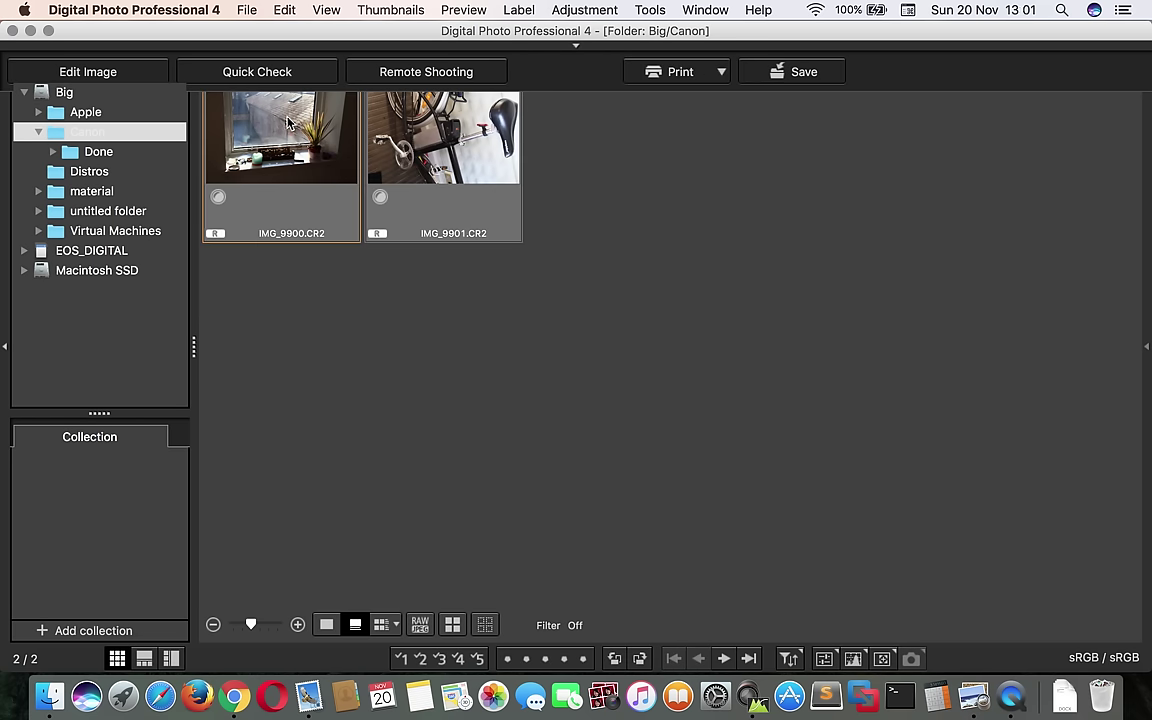